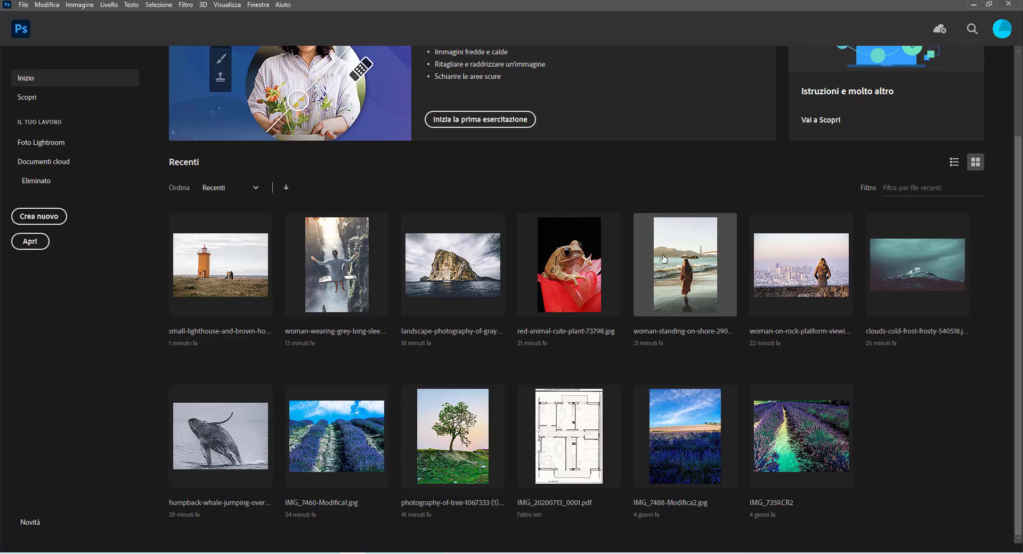
- Open the woman-on-shore photo from Recent, outline the walking woman with Object Selection, and copy her
click(664, 259)
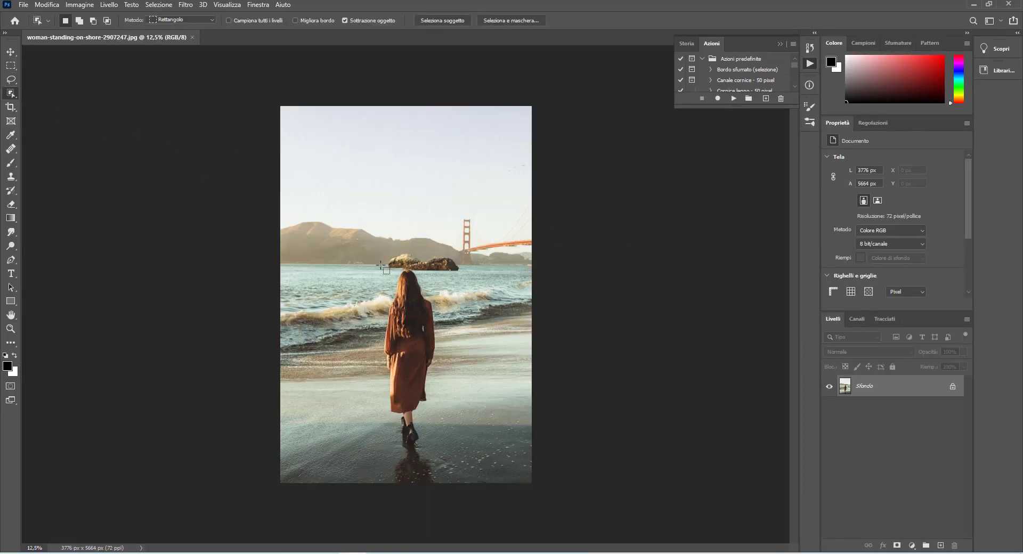
drag(381, 265, 448, 456)
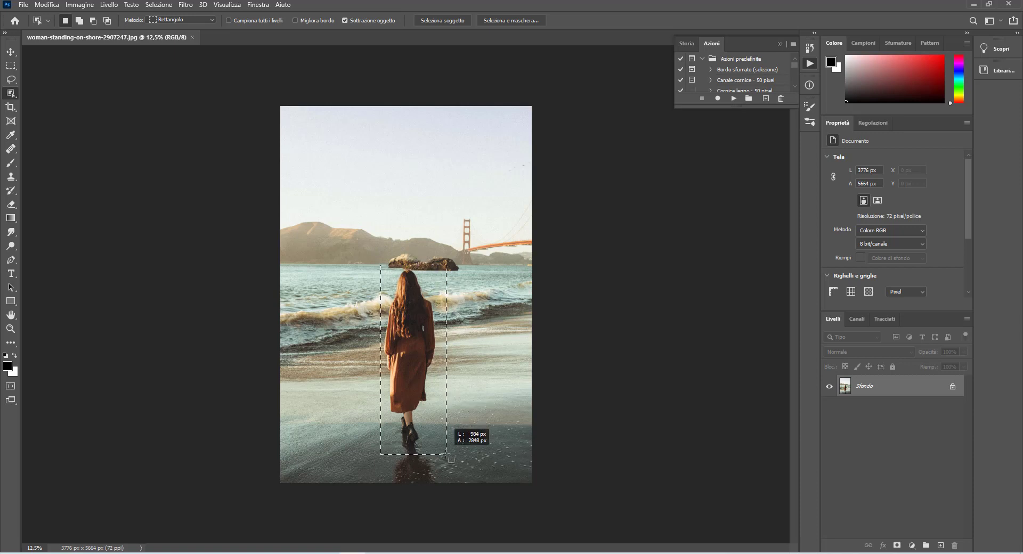
drag(451, 450, 450, 451)
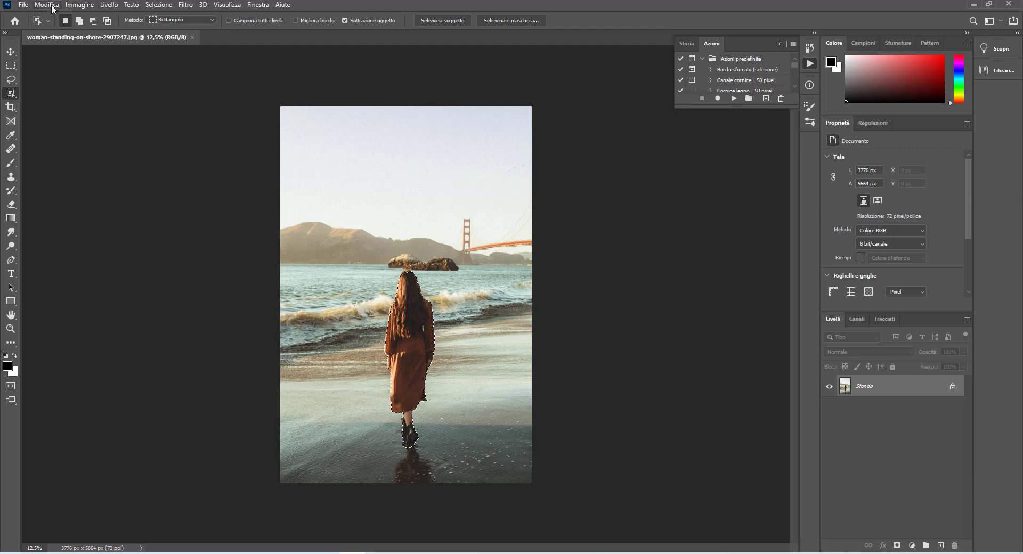
click(53, 8)
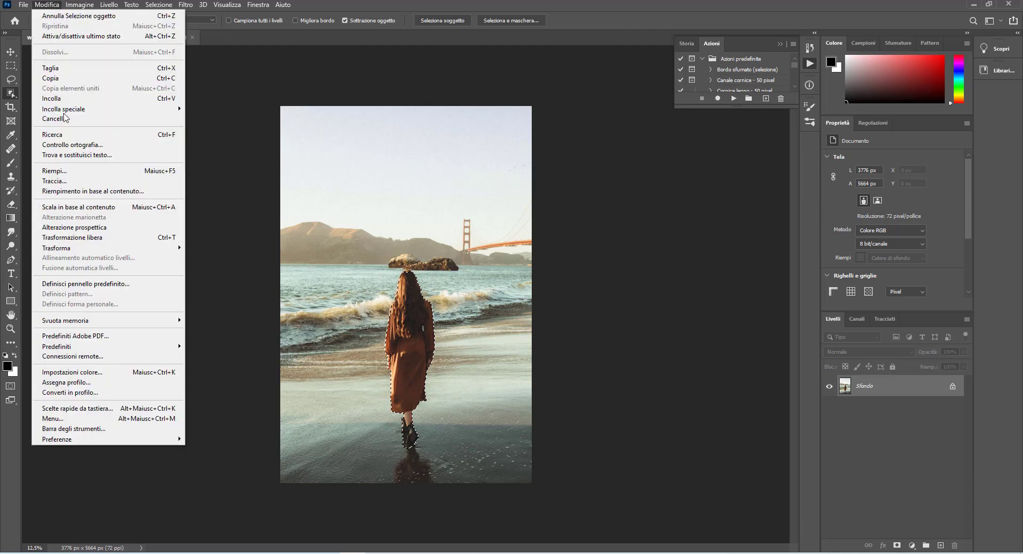
click(64, 80)
click(28, 7)
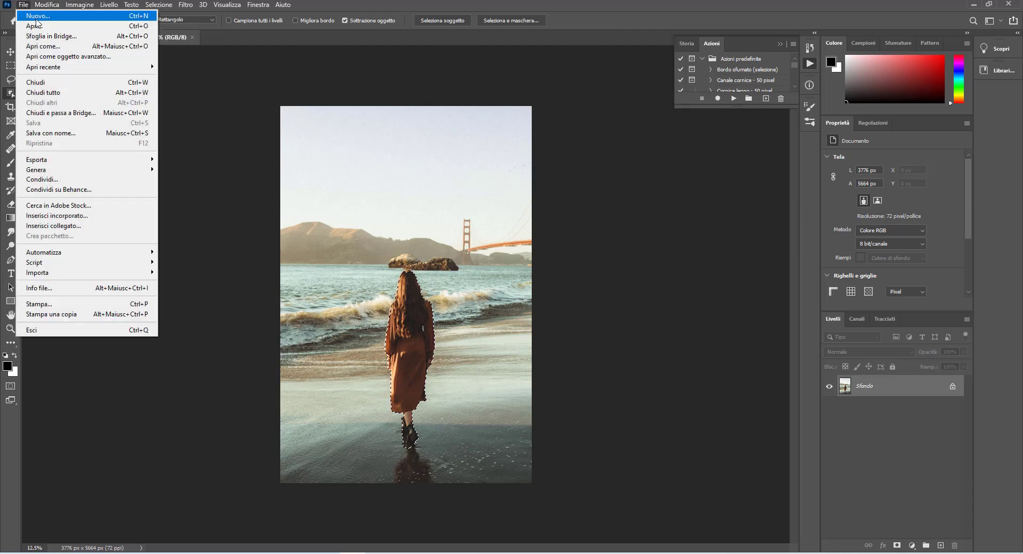
- Create a new 2480×3508 px A4 document and paste the woman into it as Livello 1
click(38, 16)
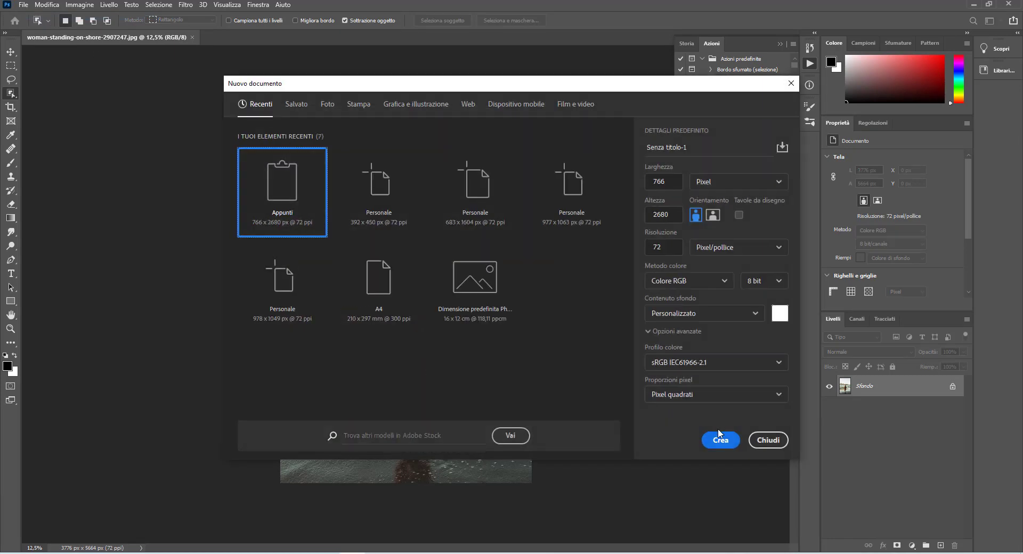
click(720, 439)
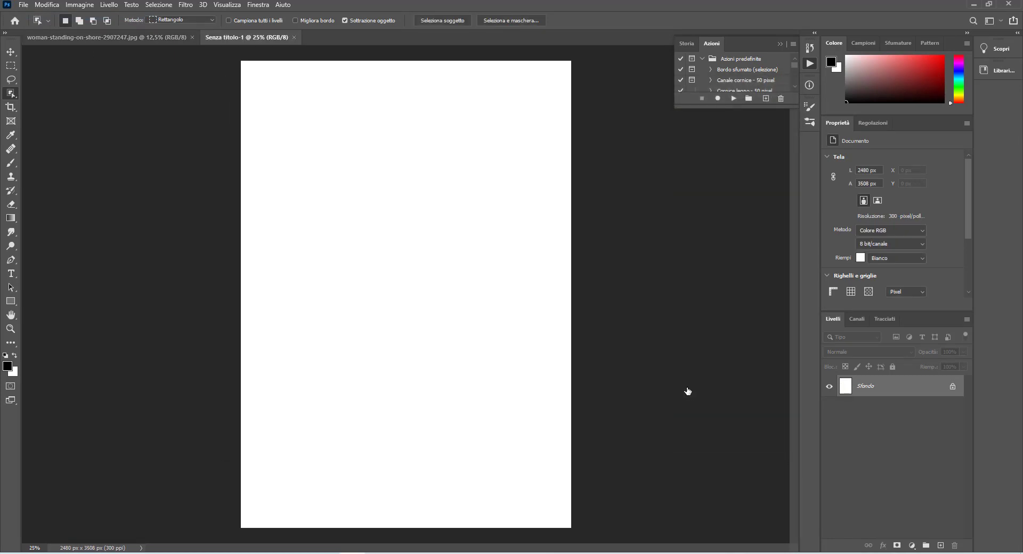
click(47, 5)
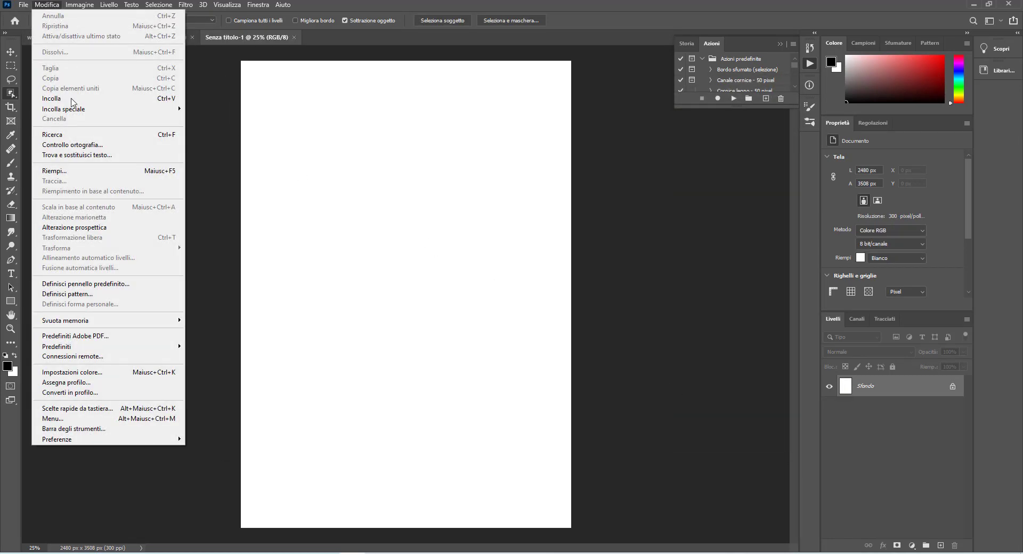
click(58, 98)
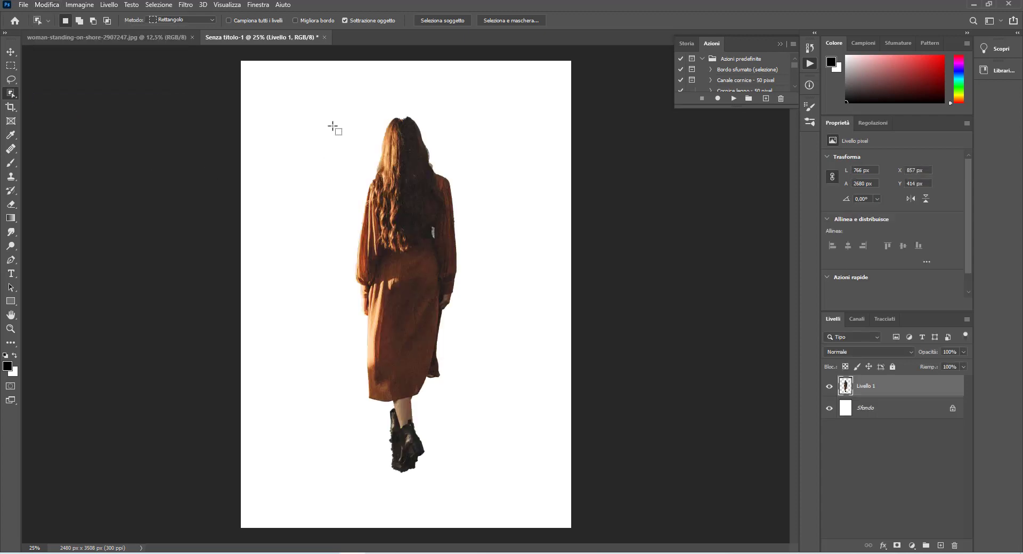
click(47, 5)
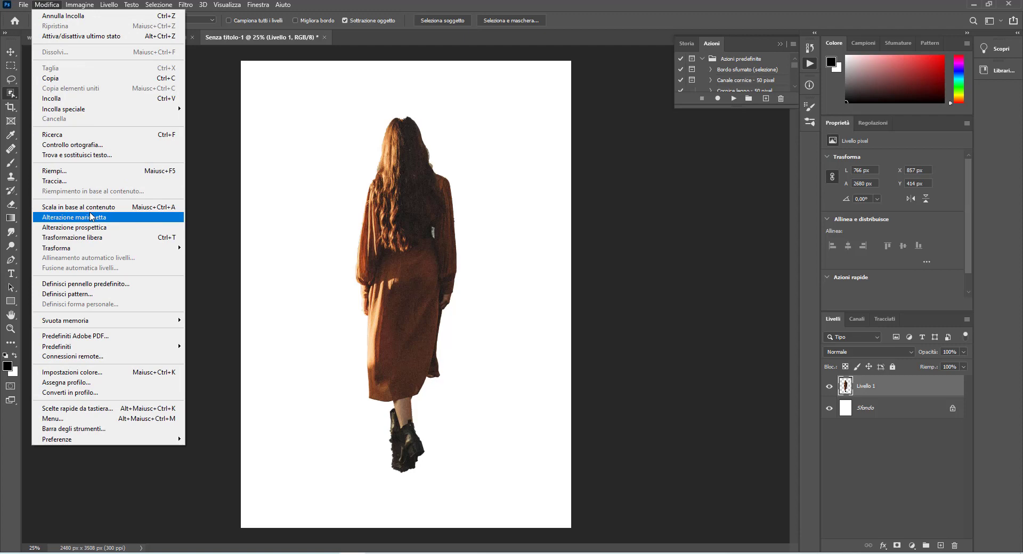
- Delete the Sfondo background layer and scale the woman to 410×1435 px at the lower left
click(830, 408)
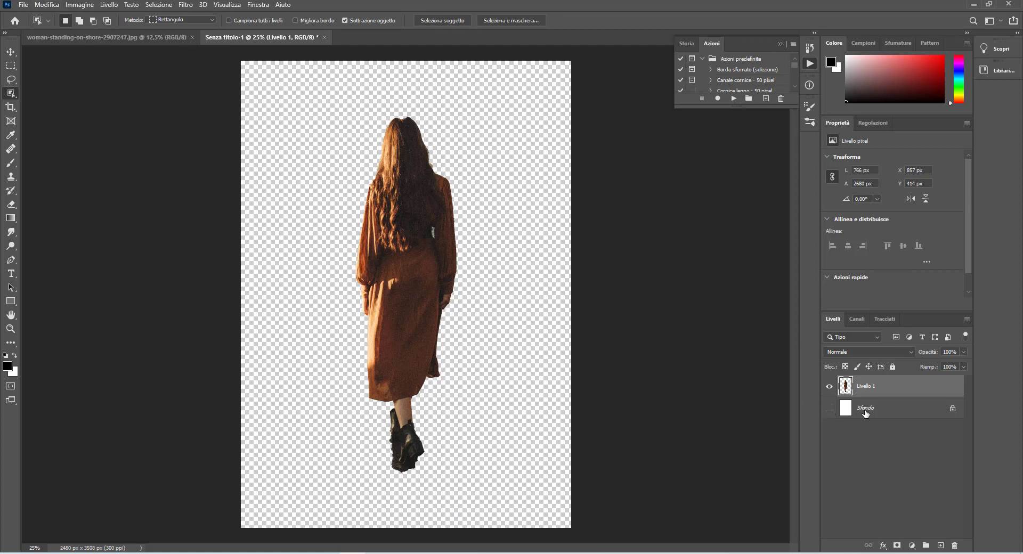
drag(871, 411, 953, 545)
click(47, 4)
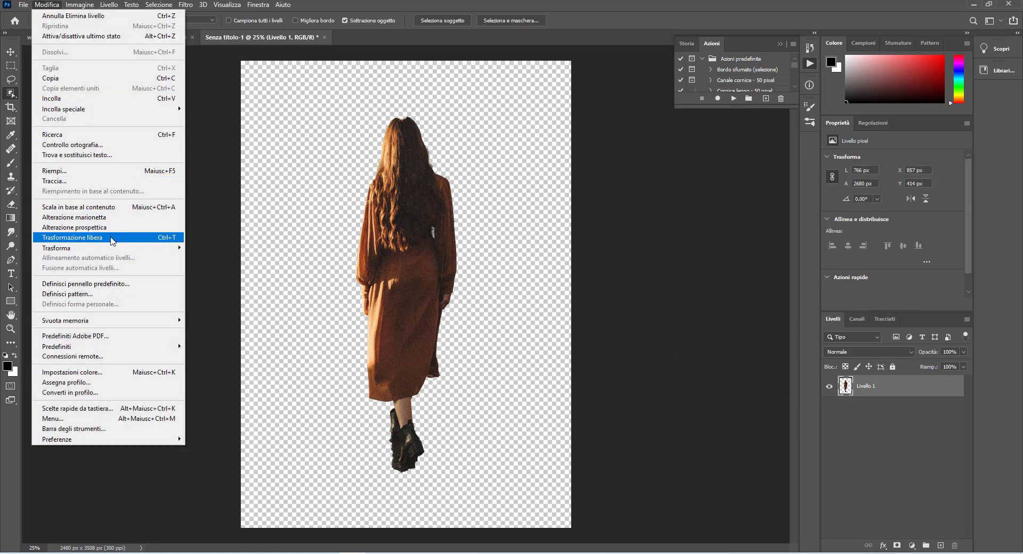
mouse_move(56, 247)
click(210, 264)
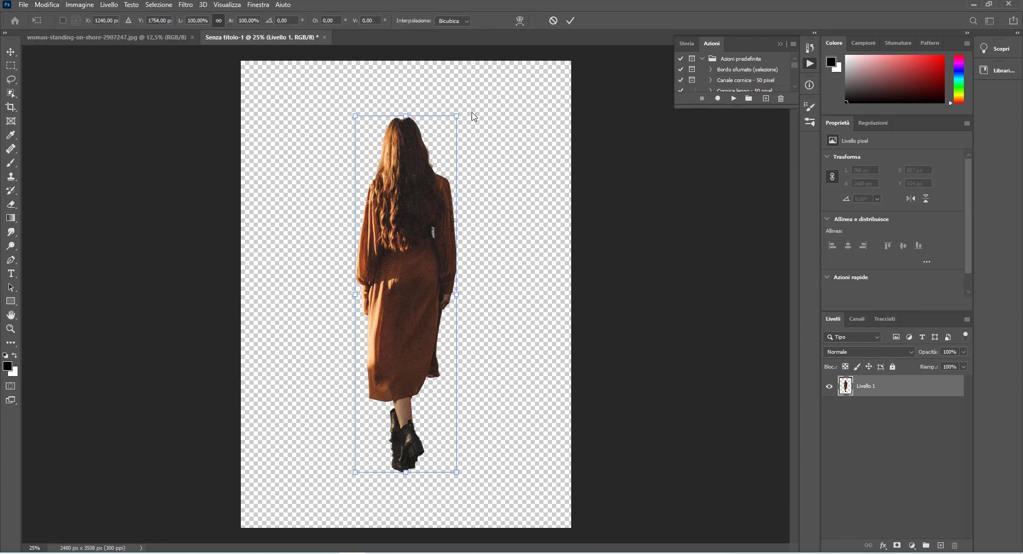
drag(457, 115, 410, 280)
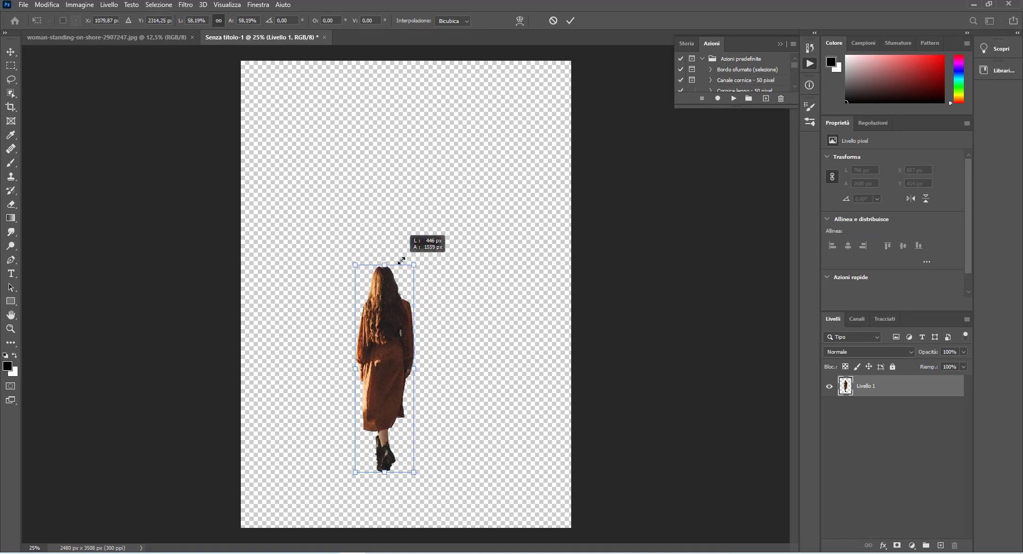
drag(377, 340, 305, 355)
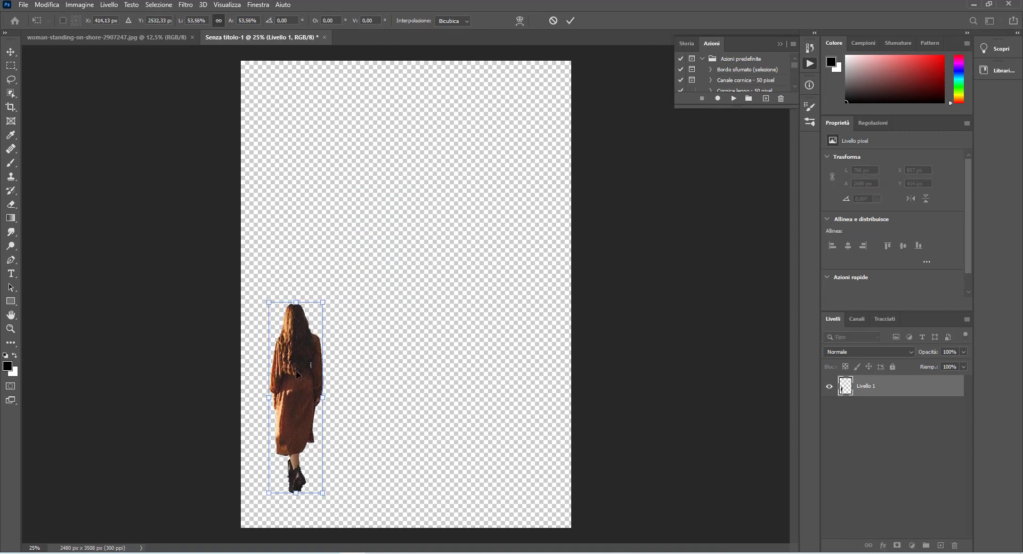
key(Return)
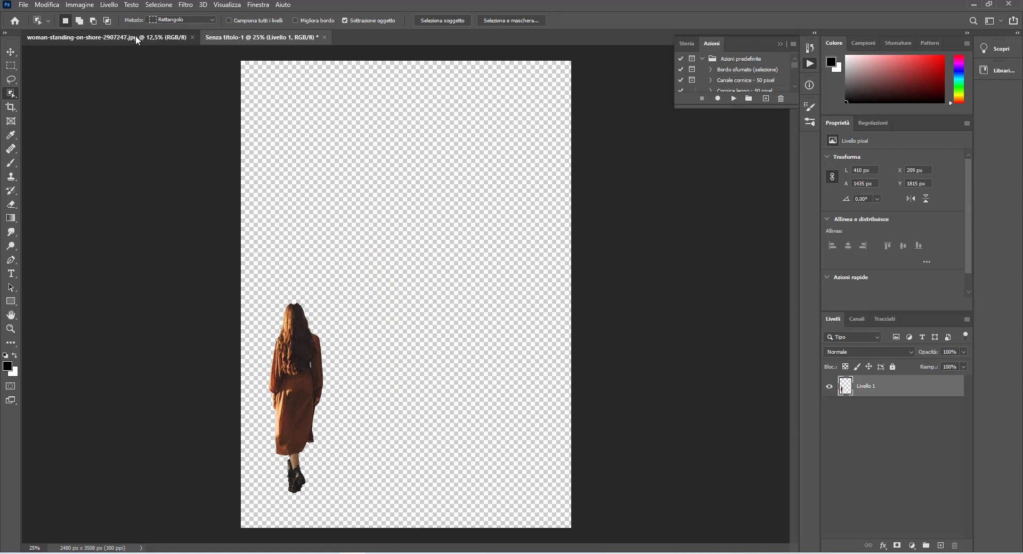
- Close the beach photo and open the humpback whale image
click(135, 35)
click(193, 37)
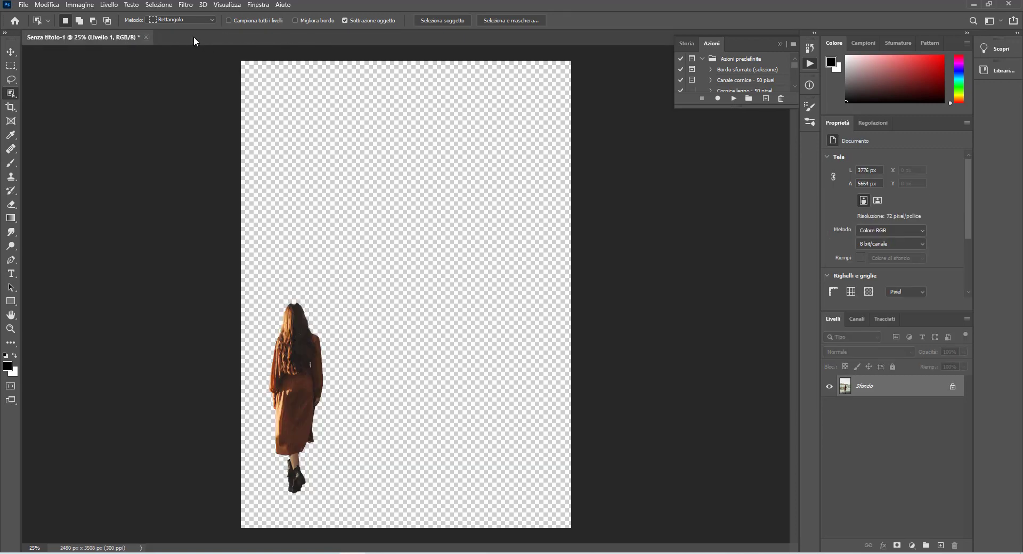
click(23, 5)
click(30, 26)
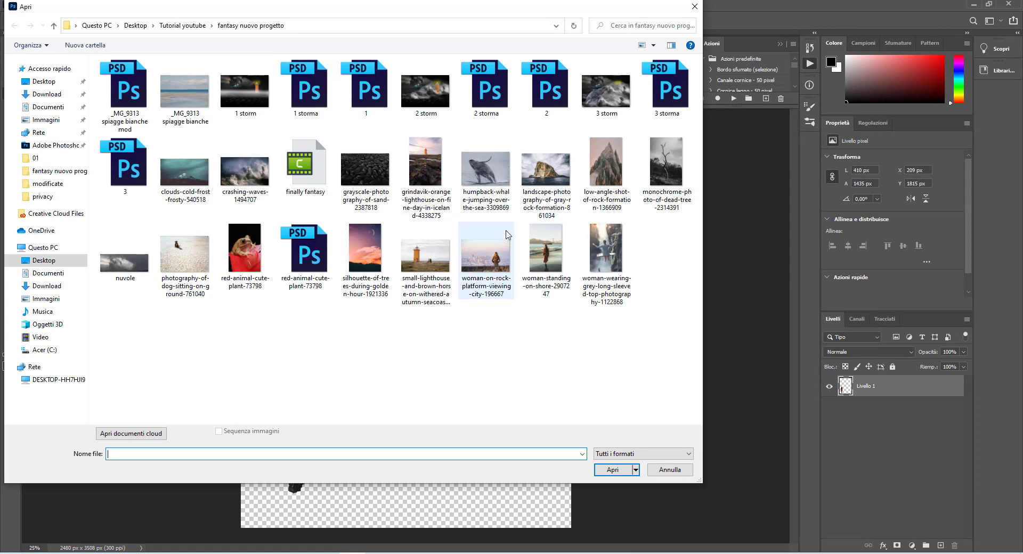
click(486, 170)
click(614, 470)
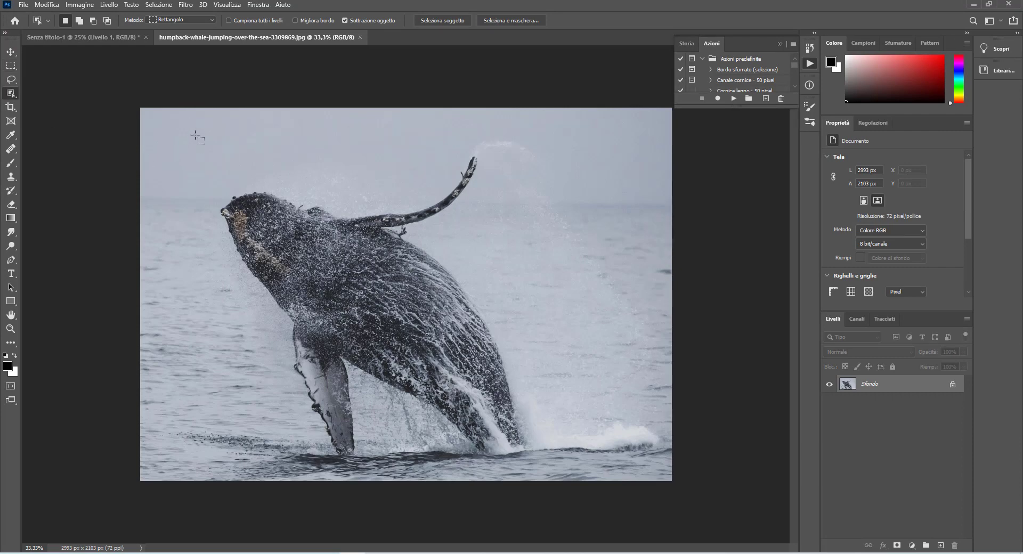
- Select the leaping whale, copy it, and return to the Senza titolo-1 composition
drag(195, 134, 567, 472)
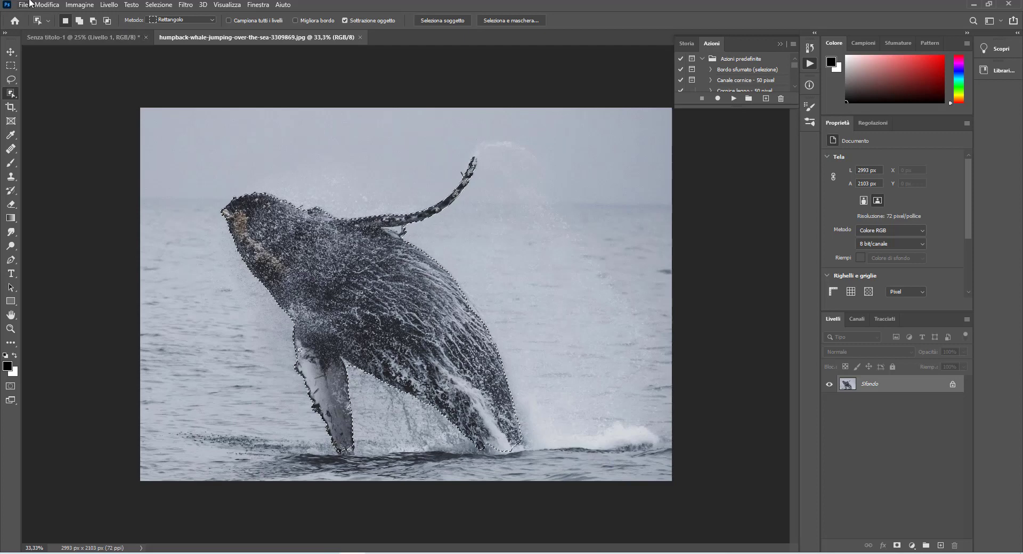
click(47, 5)
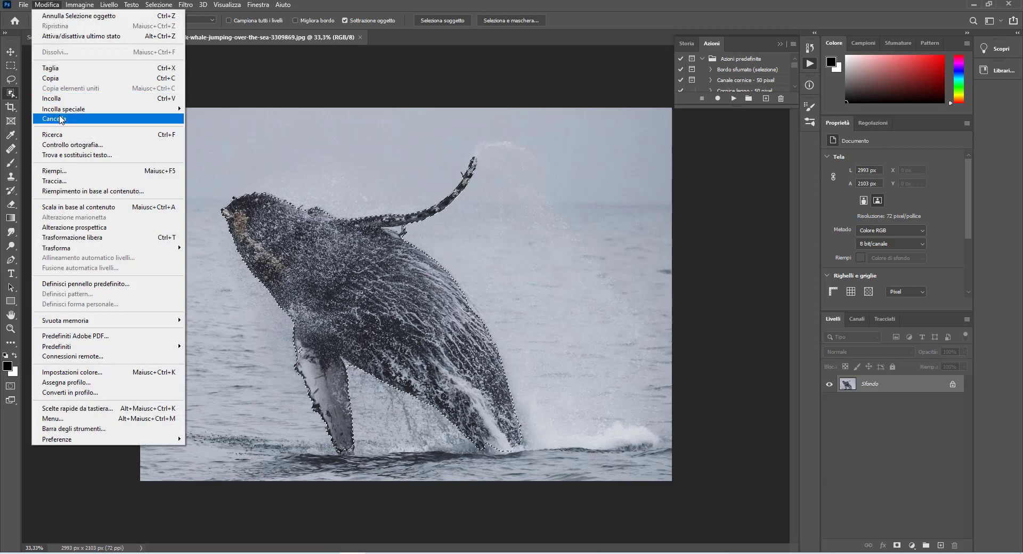
click(51, 78)
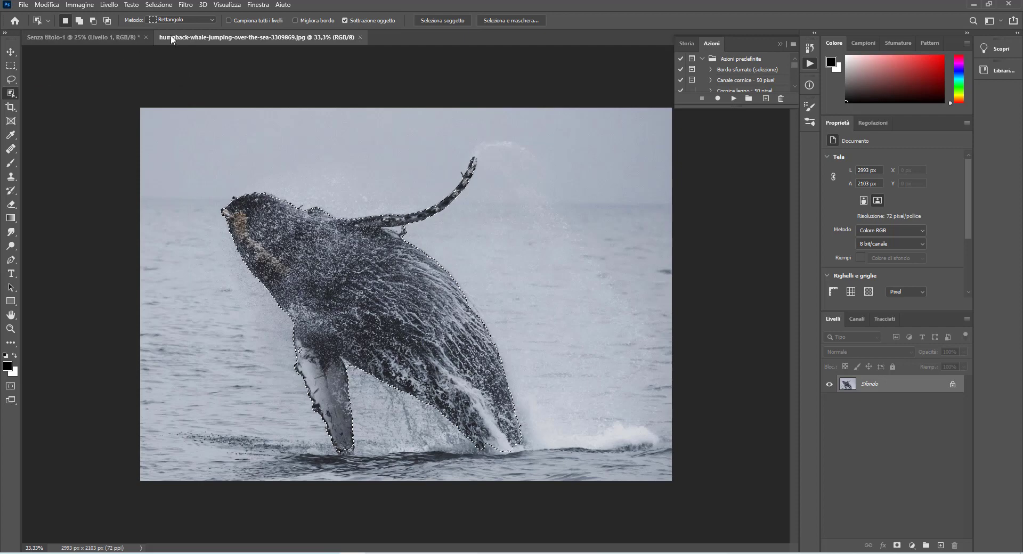
click(133, 38)
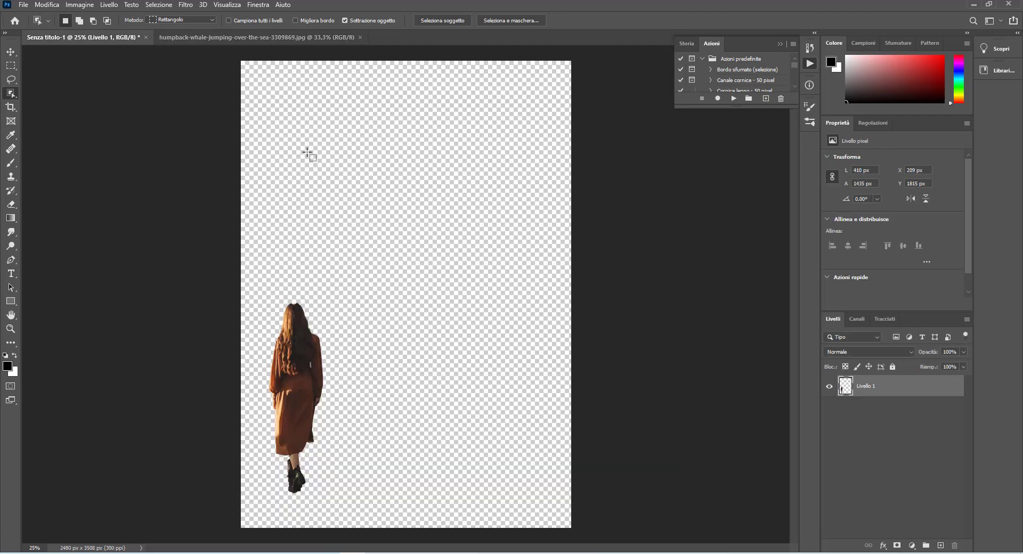
- Paste the whale as Livello 2, scale it to 1160×1206 px at lower right, then close its photo
click(47, 5)
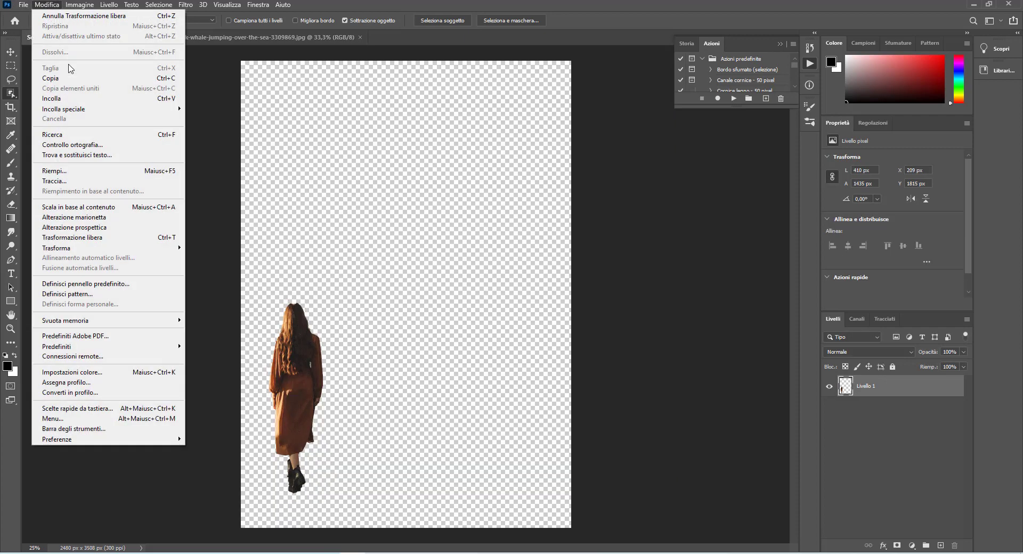
click(75, 104)
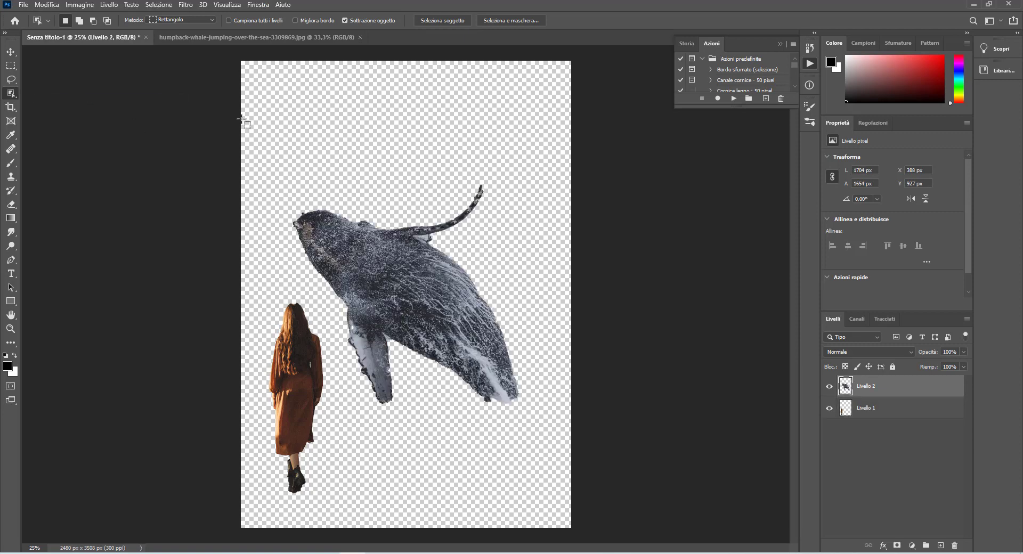
click(60, 6)
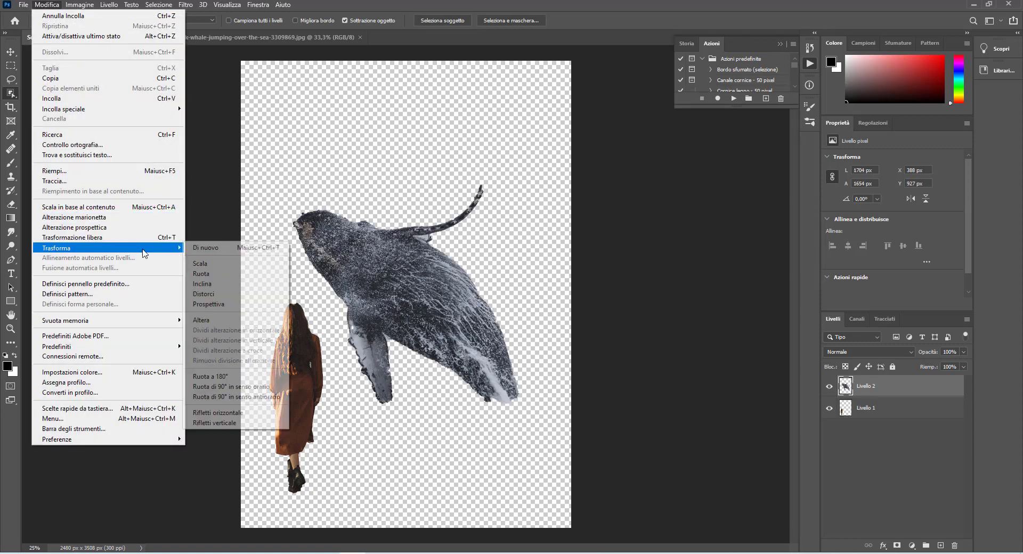
click(225, 267)
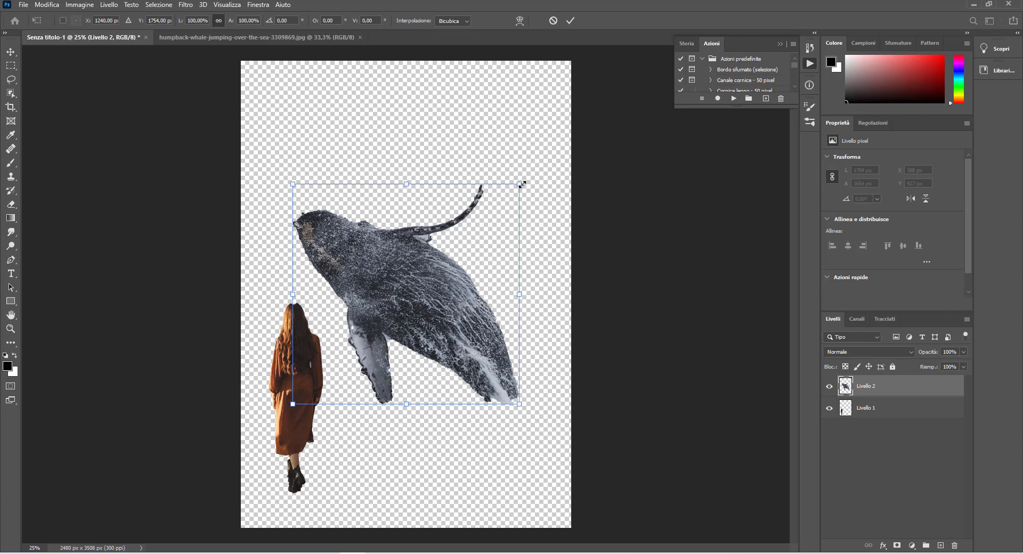
drag(521, 184, 447, 244)
mouse_move(386, 332)
mouse_down()
mouse_move(454, 353)
mouse_move(472, 425)
mouse_up()
key(Return)
key(w)
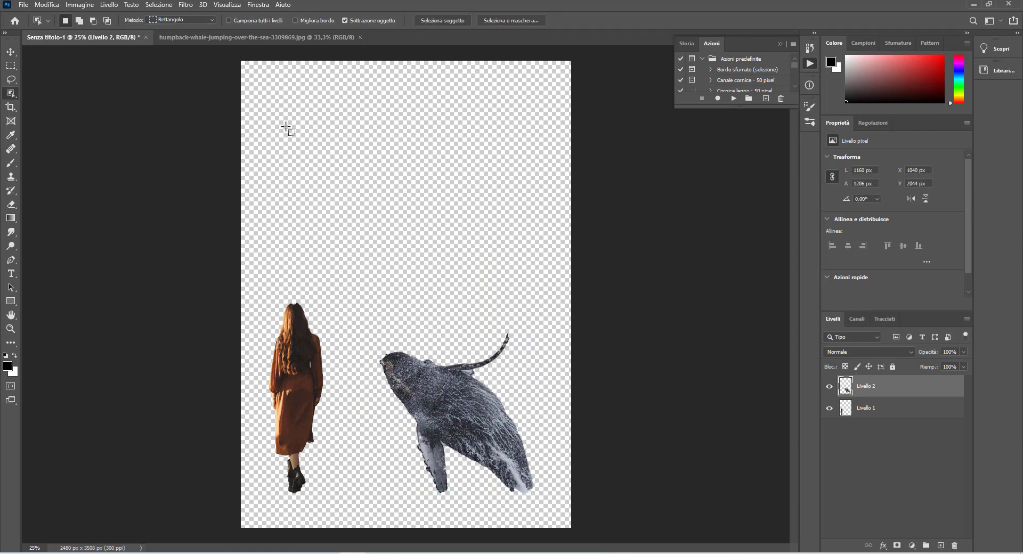
click(165, 38)
click(359, 36)
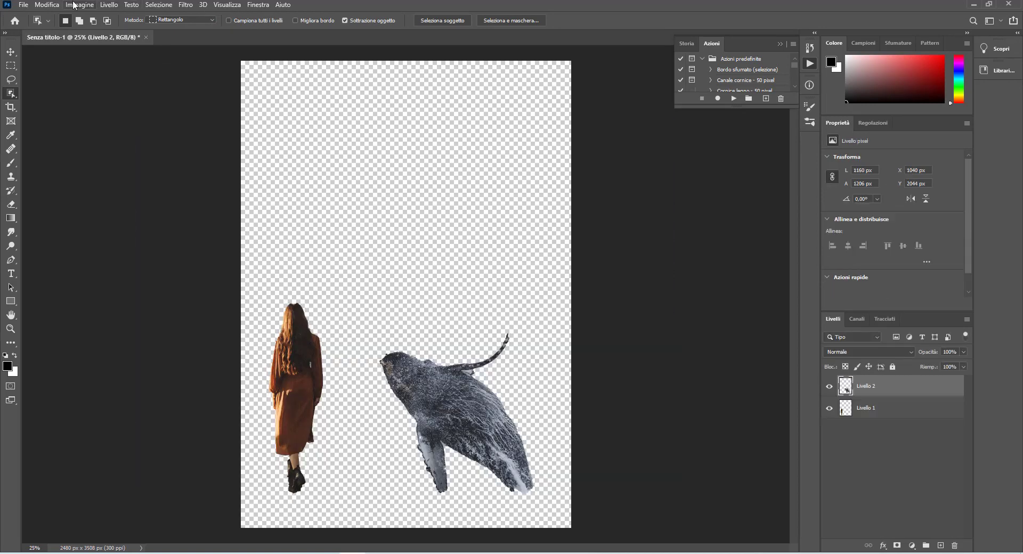
- Open the woman-on-rock-platform photo
click(24, 5)
click(37, 27)
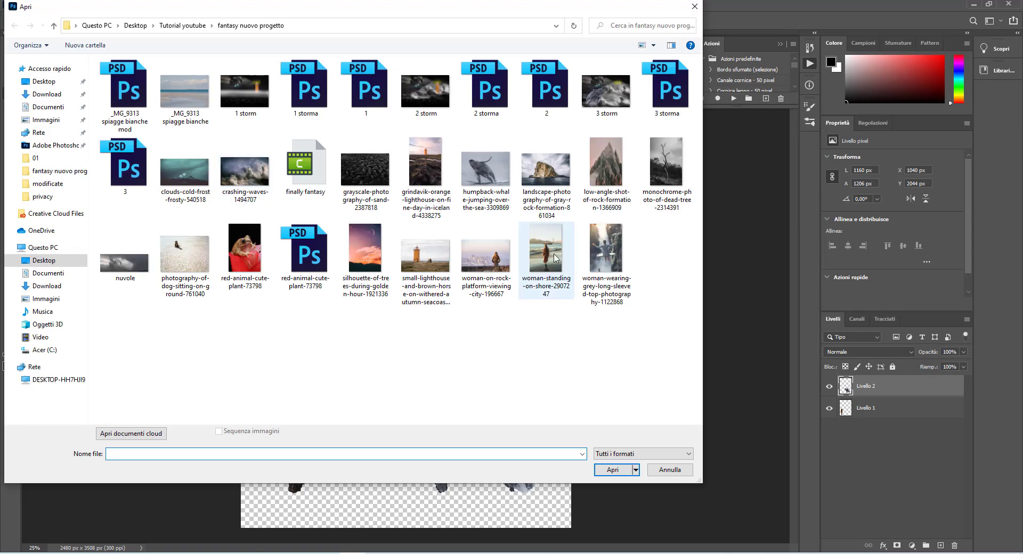
click(510, 262)
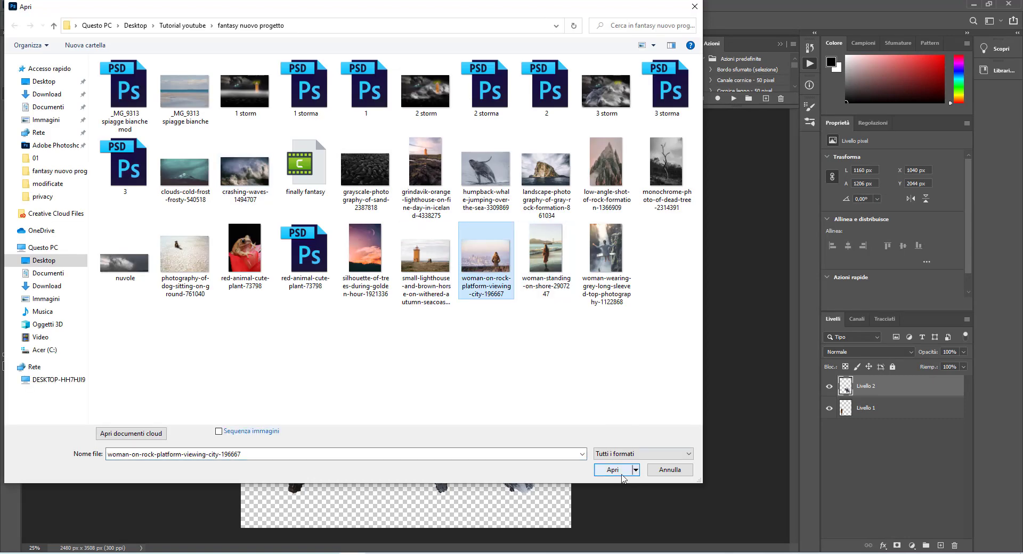
click(613, 469)
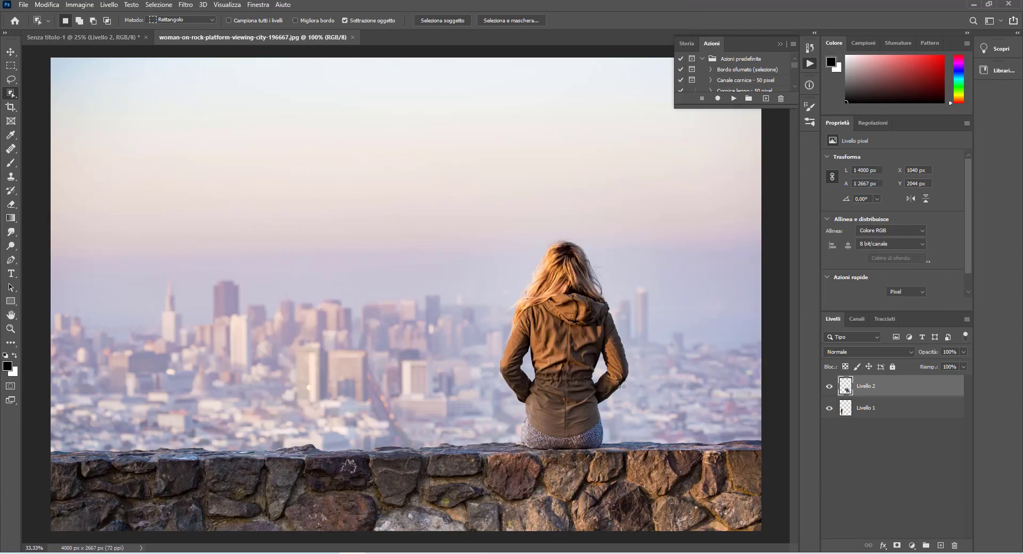
- Select the seated woman, copy her, and paste her into Senza titolo-1 as Livello 3
drag(481, 218, 645, 454)
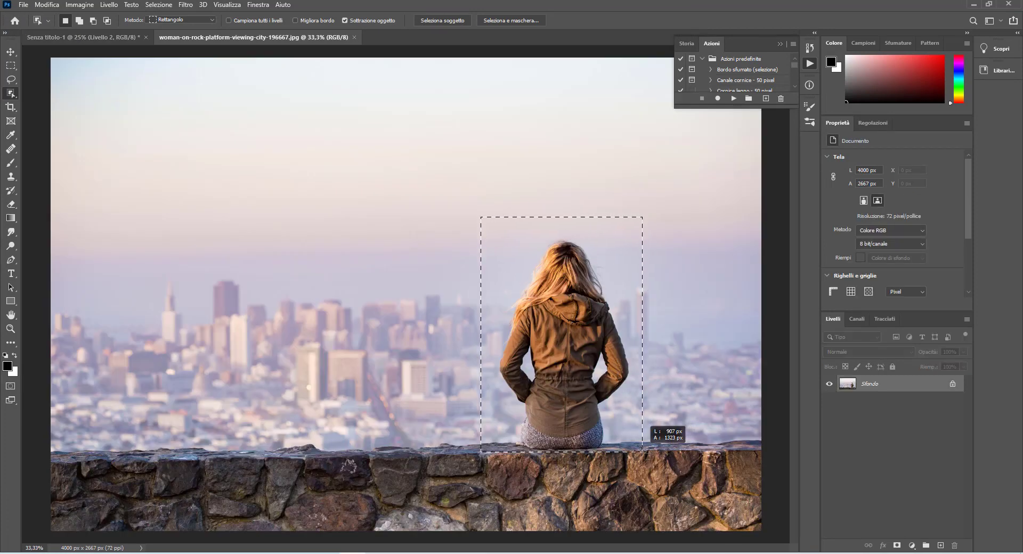
drag(644, 451, 645, 453)
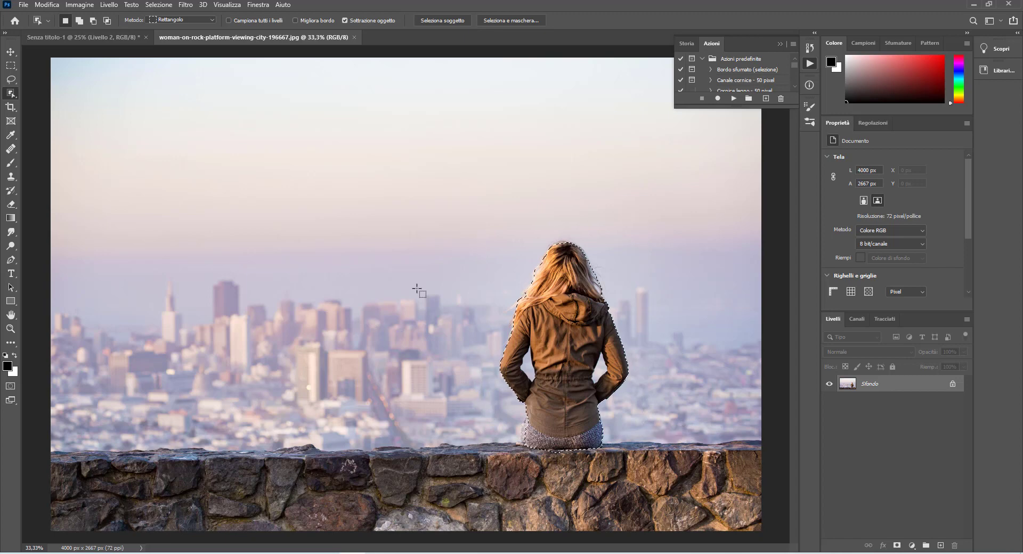
click(41, 9)
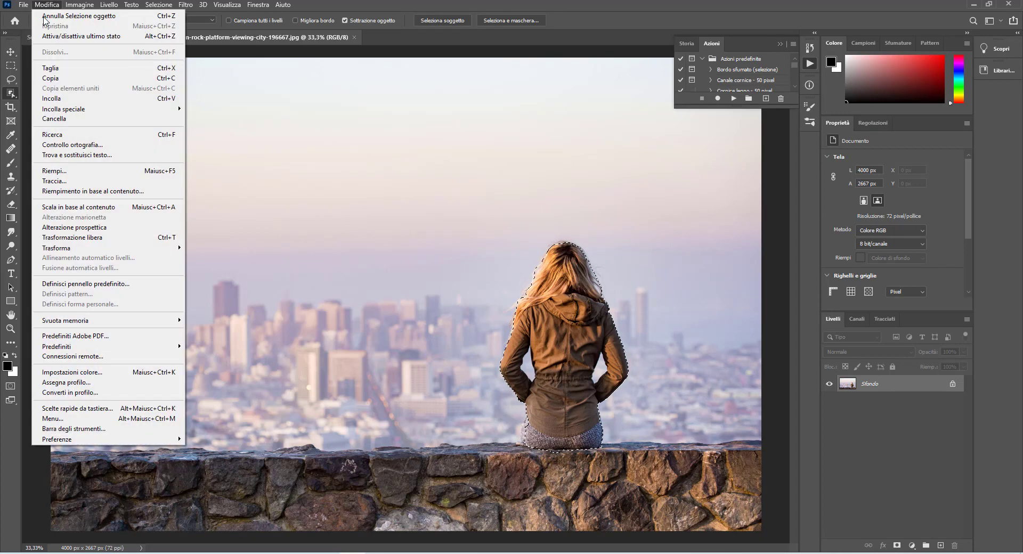
click(60, 81)
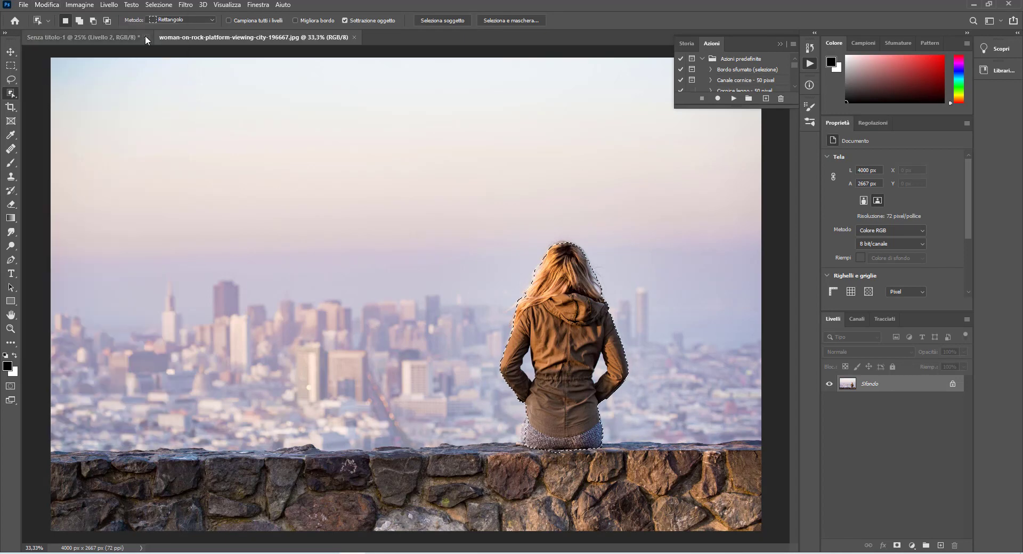
click(136, 38)
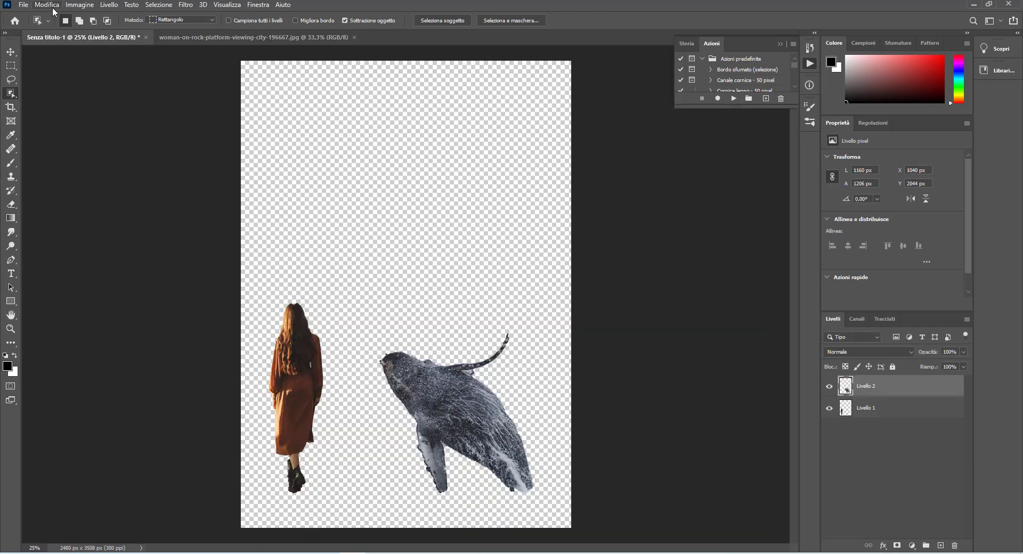
click(53, 8)
click(68, 100)
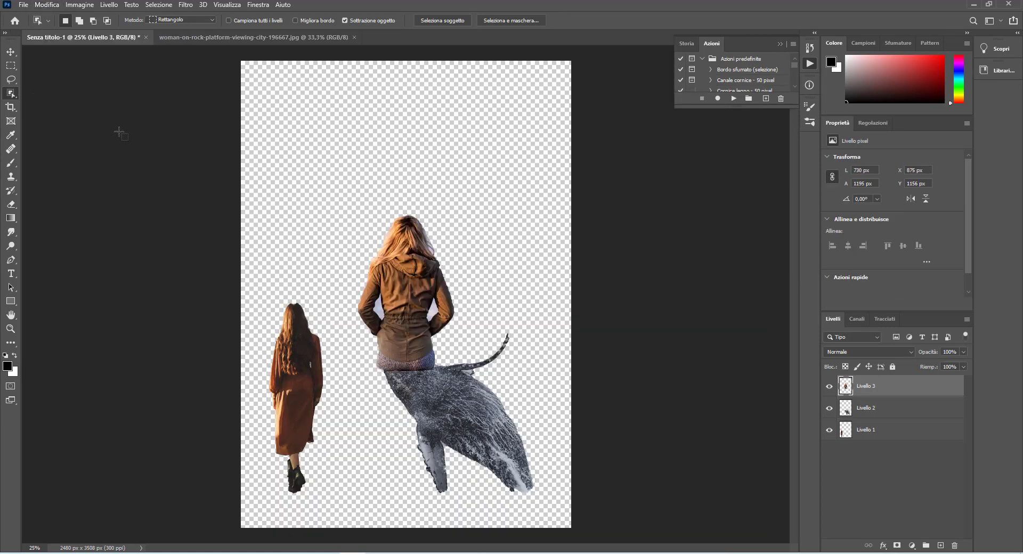
- Move the jacketed woman (Livello 3) to the canvas's upper left, keeping her original size
click(15, 54)
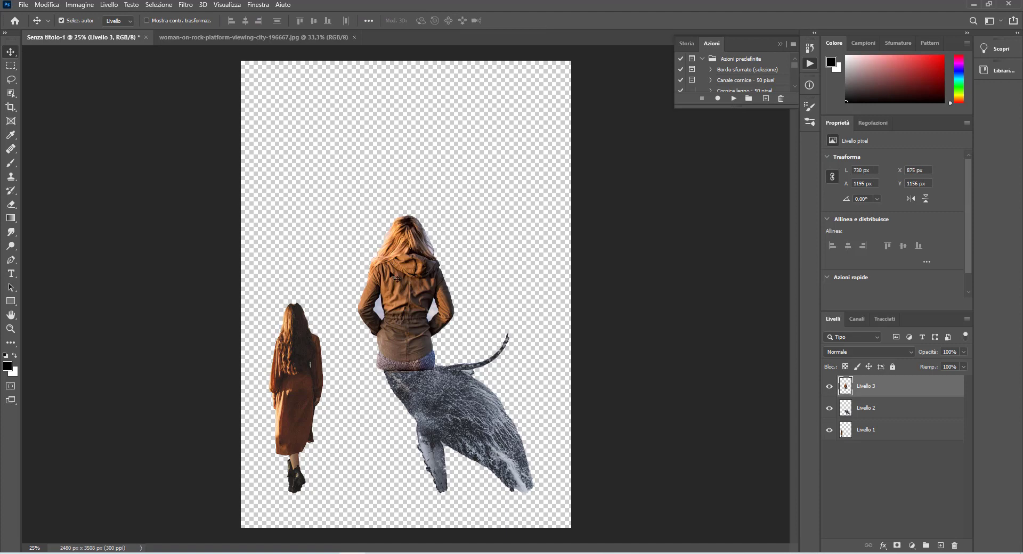
drag(393, 274, 282, 115)
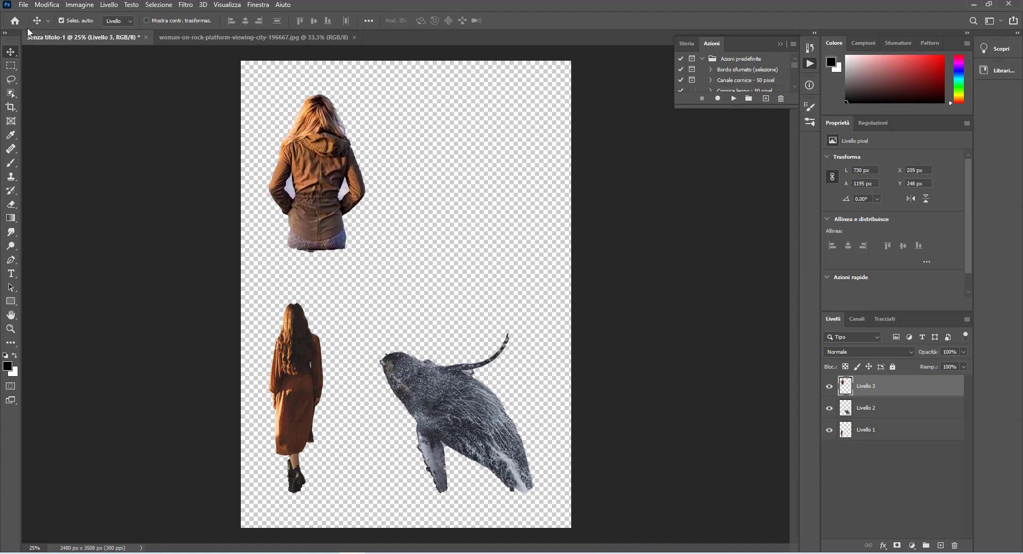
click(46, 5)
mouse_move(56, 248)
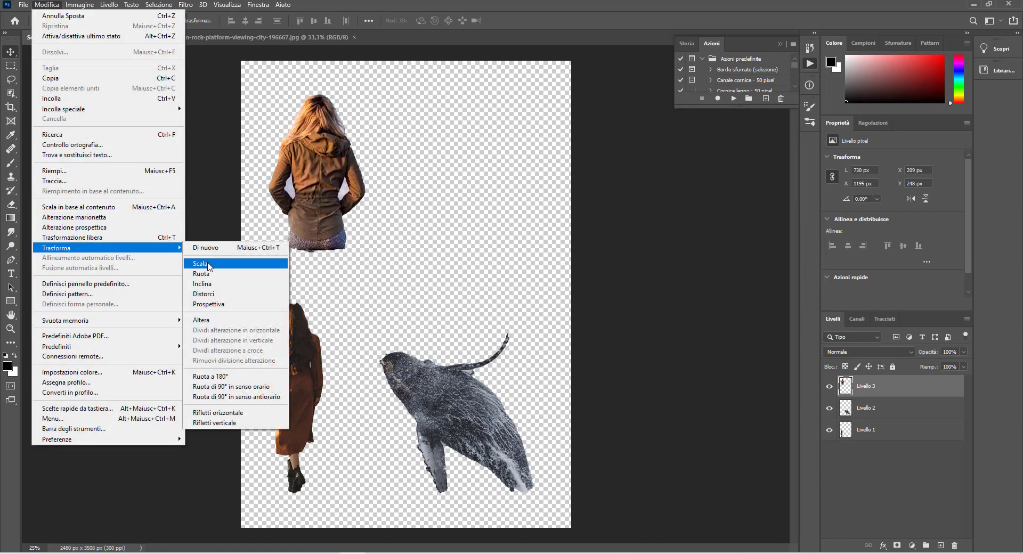
click(220, 270)
drag(364, 92, 348, 159)
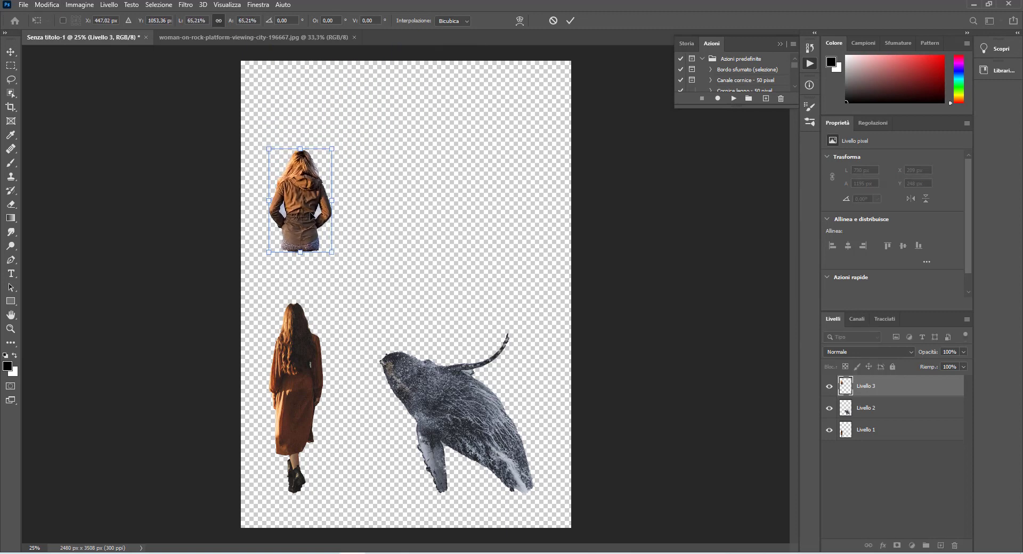
drag(311, 215, 536, 272)
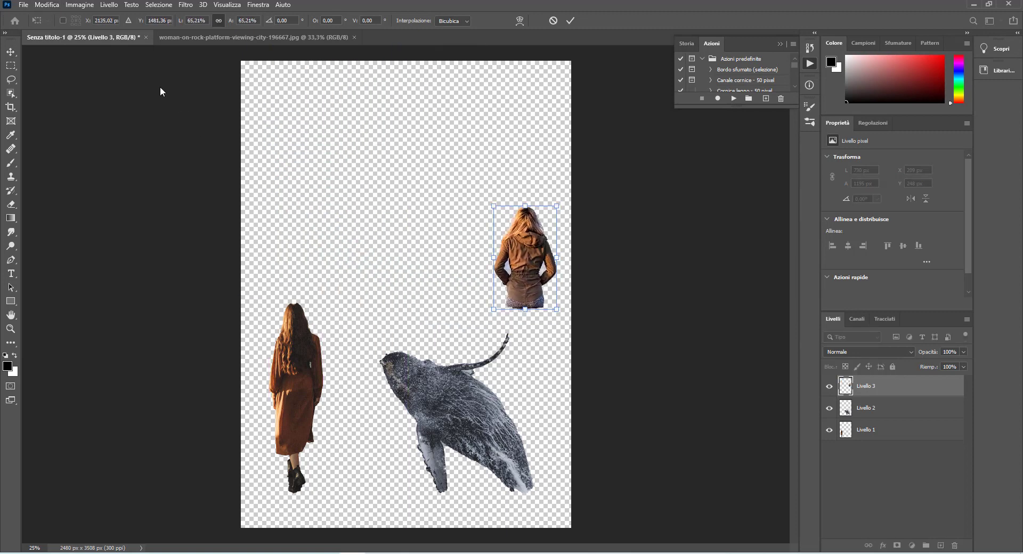
click(335, 38)
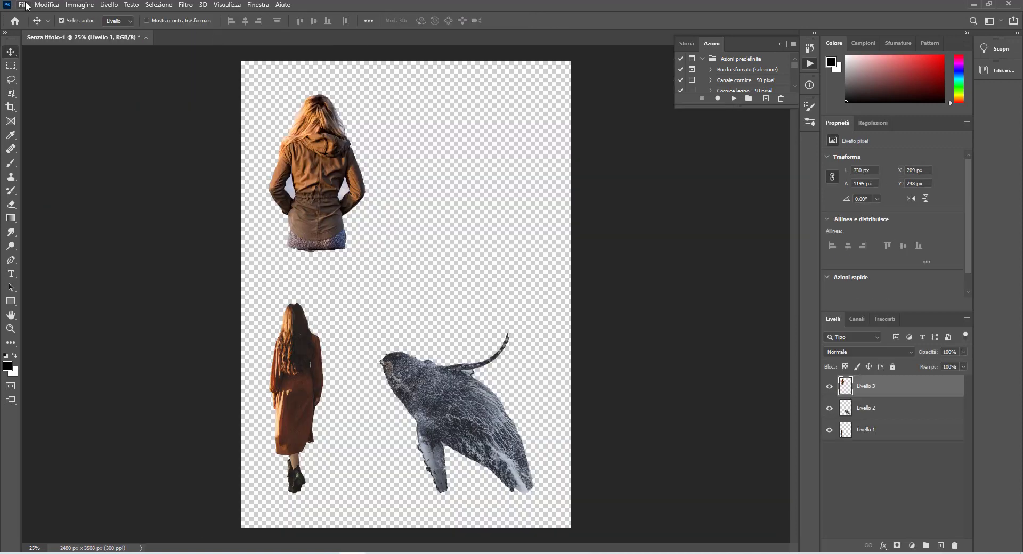
- Open the red-animal-cute-plant frog photo
click(24, 4)
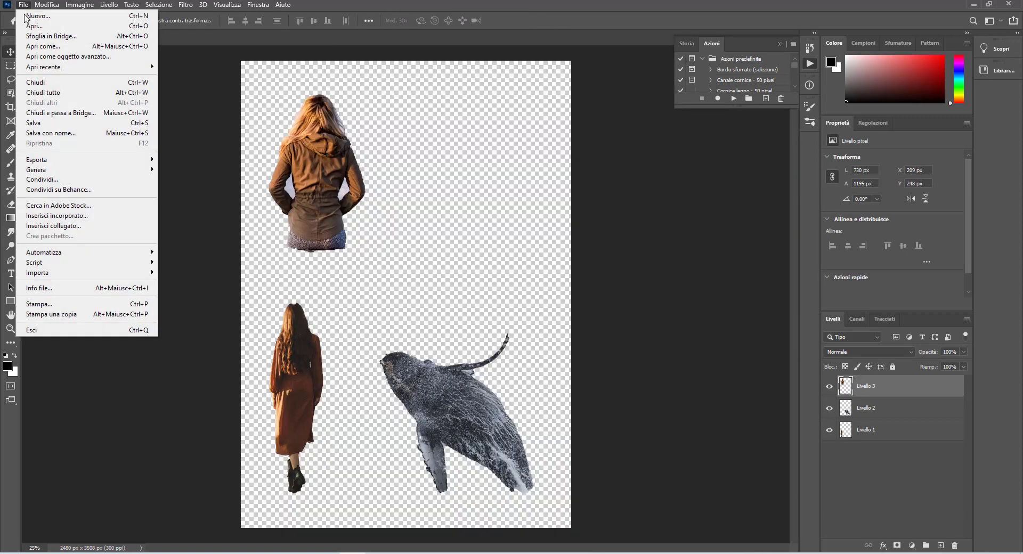
click(37, 26)
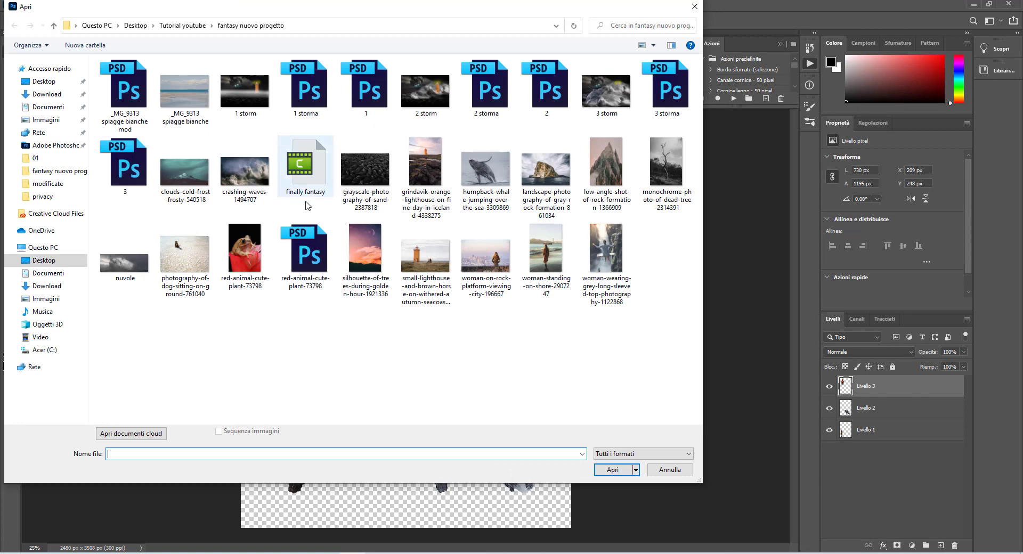
click(255, 258)
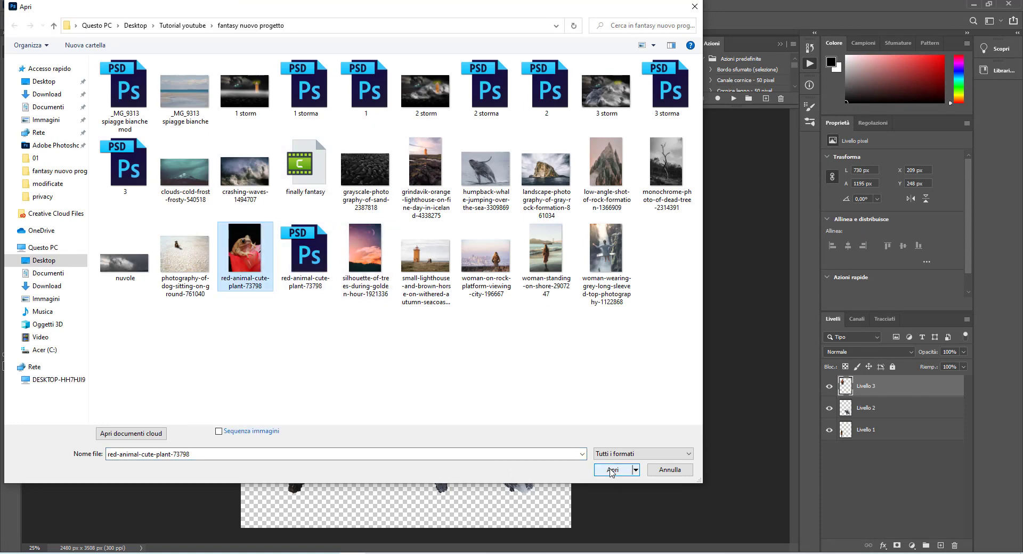
click(612, 471)
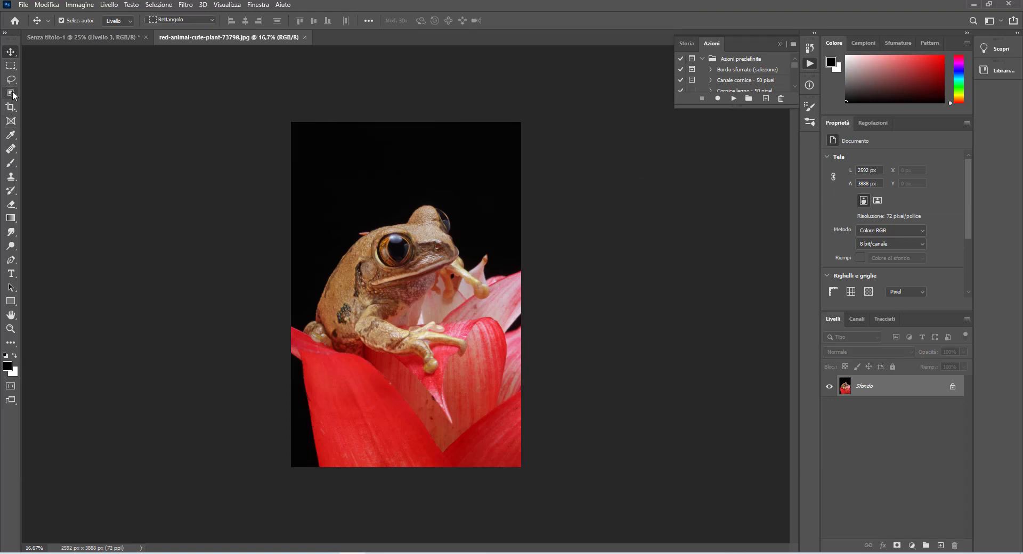
- Outline the frog with Object Selection, copy it, and switch to the untitled canvas
click(13, 94)
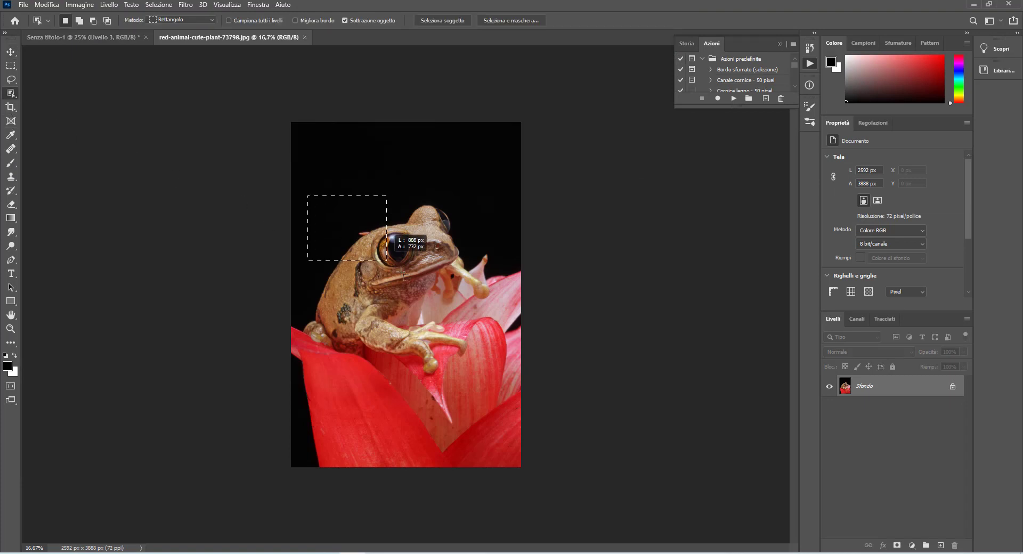
drag(401, 273, 502, 383)
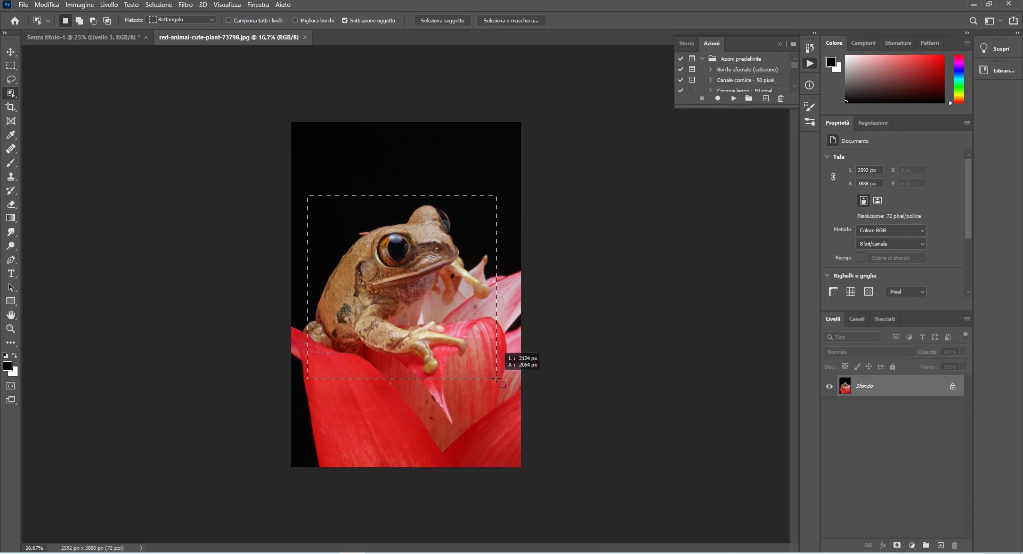
drag(497, 379, 497, 379)
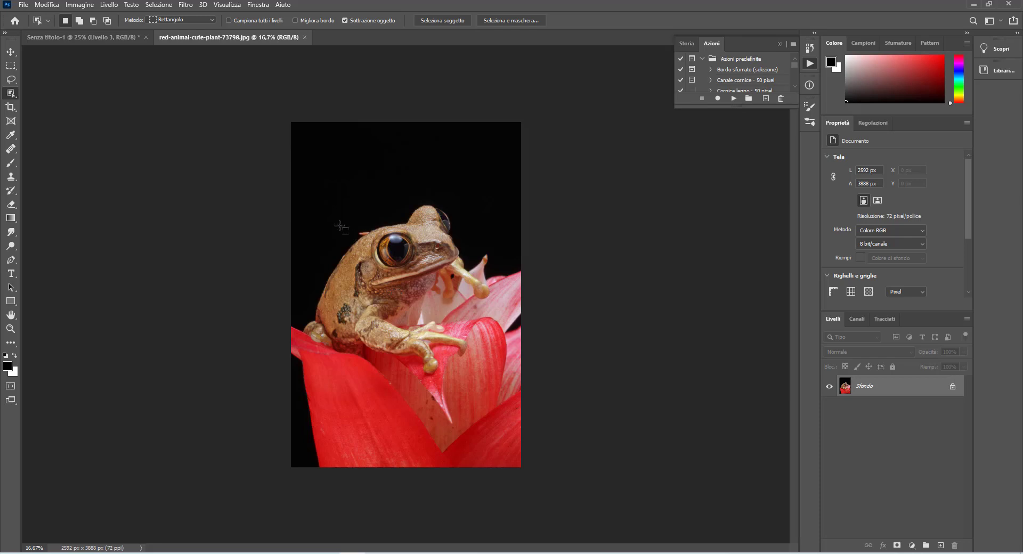
drag(300, 190, 501, 384)
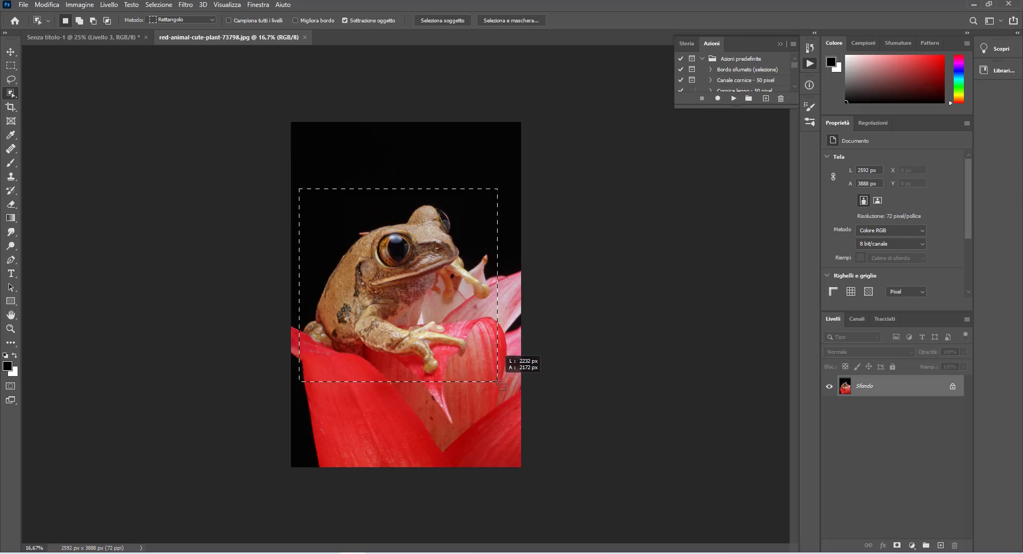
drag(497, 382, 497, 382)
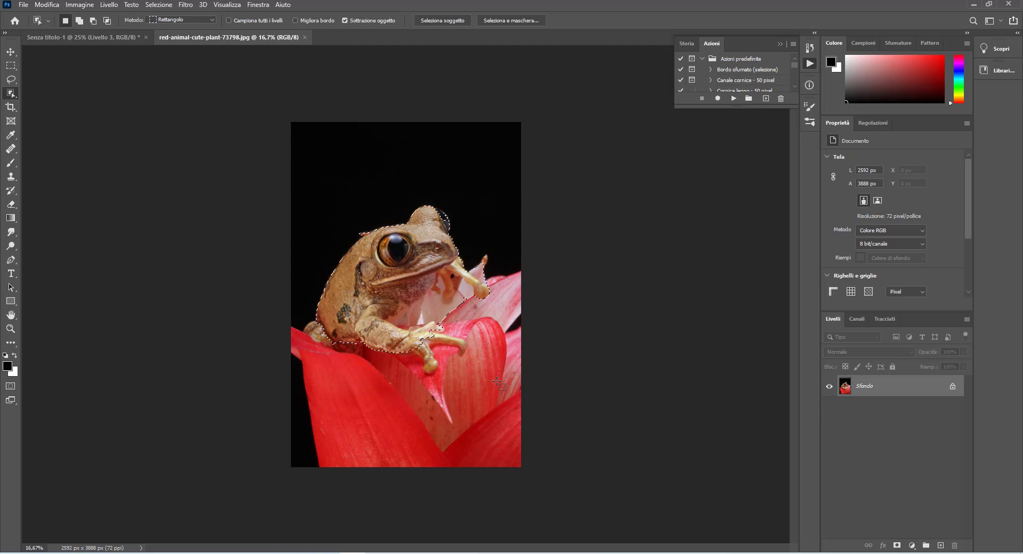
click(52, 5)
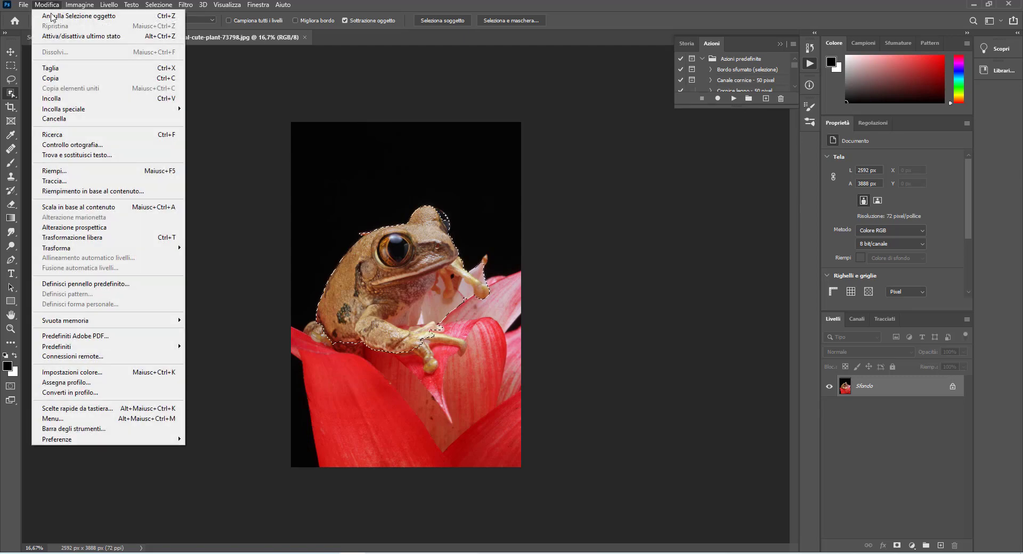
click(80, 71)
click(128, 39)
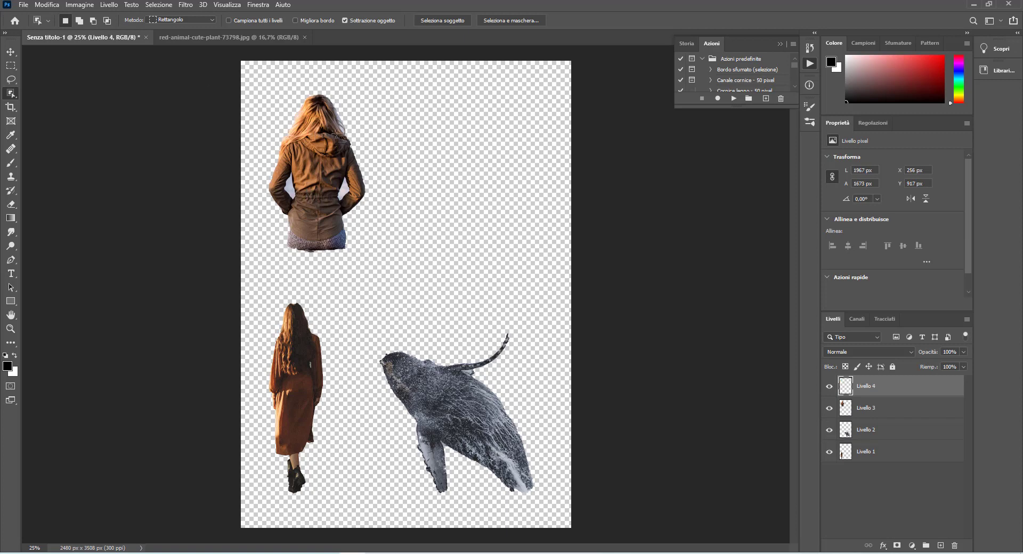
- Scale the frog to 828×704 px (about 42%) and place it at the canvas's upper right
click(47, 5)
mouse_move(56, 248)
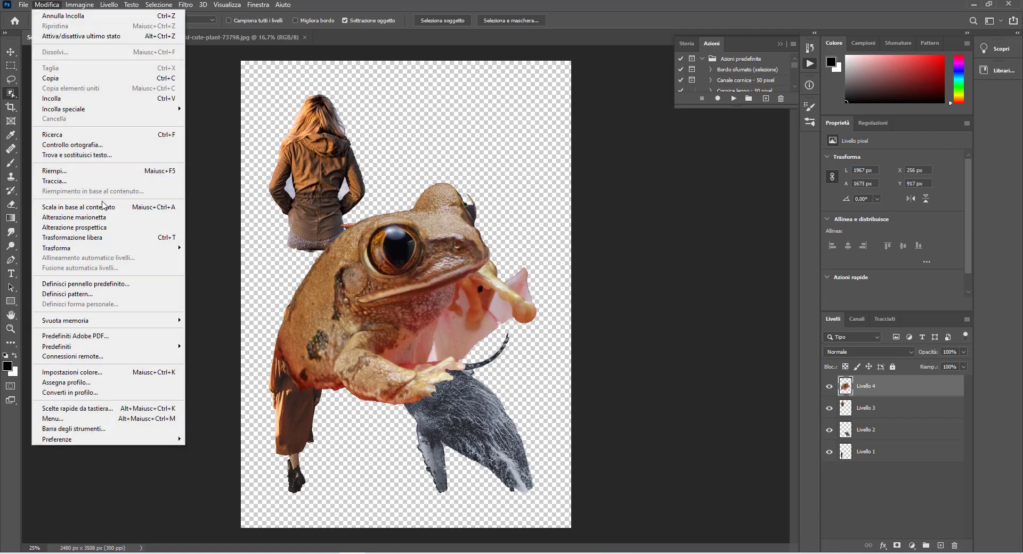
click(193, 264)
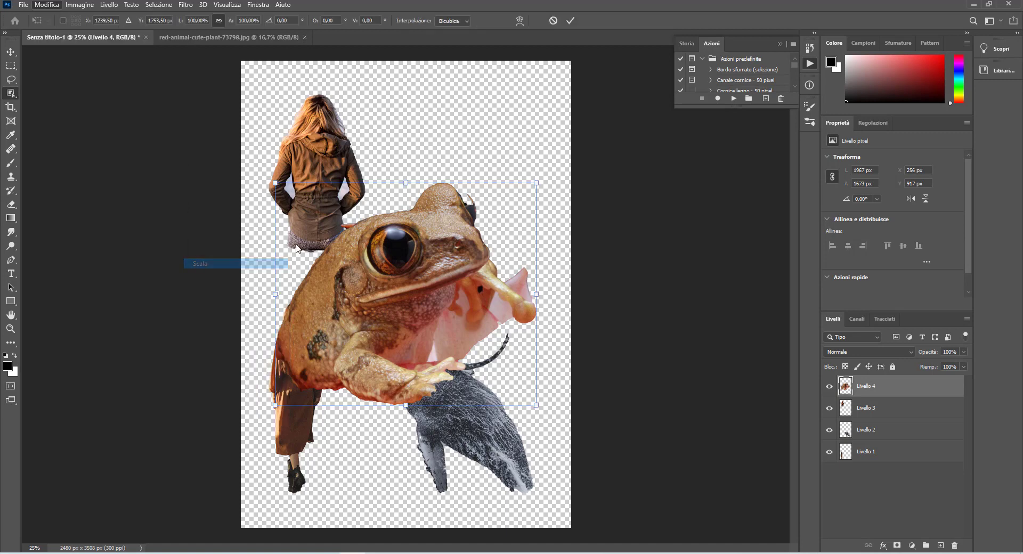
drag(520, 194, 471, 228)
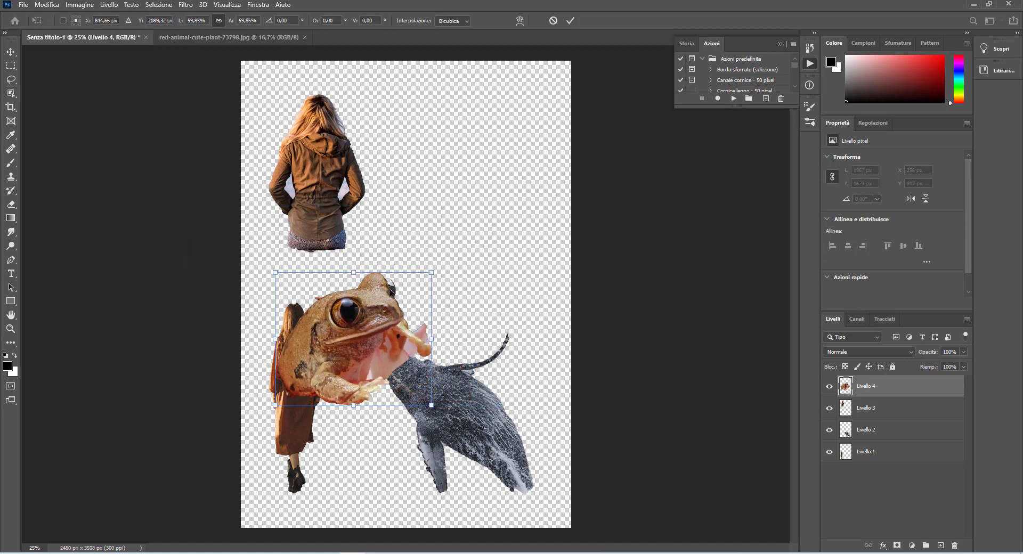
drag(471, 228, 479, 223)
drag(379, 296, 492, 102)
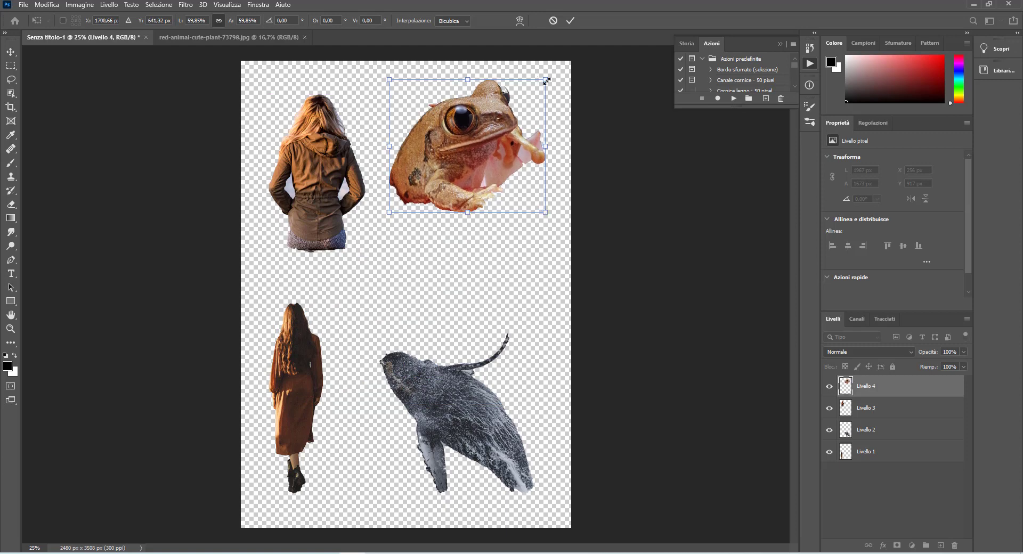
drag(546, 80, 499, 119)
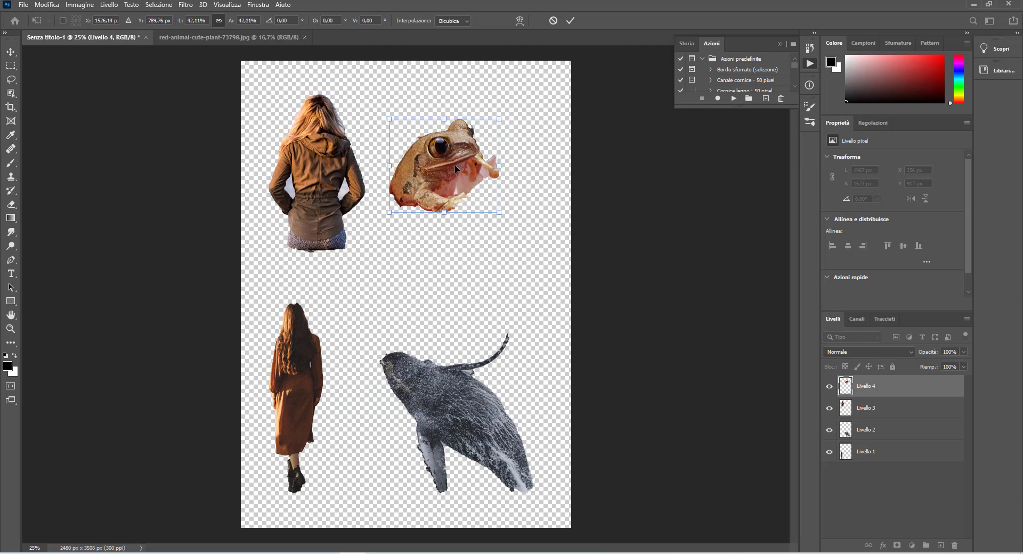
key(Return)
key(w)
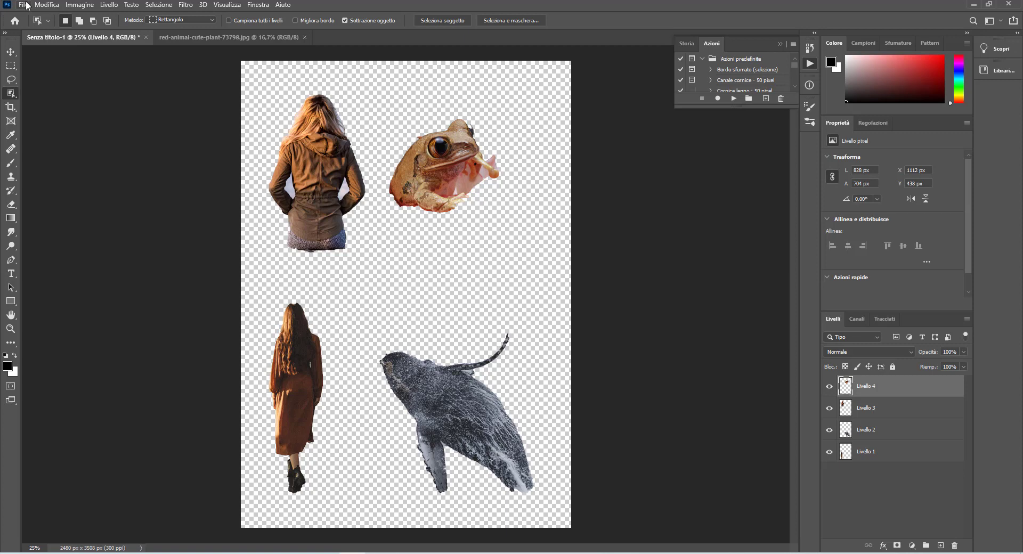
- Open the dog-sitting-on-ground photo
click(26, 7)
click(35, 30)
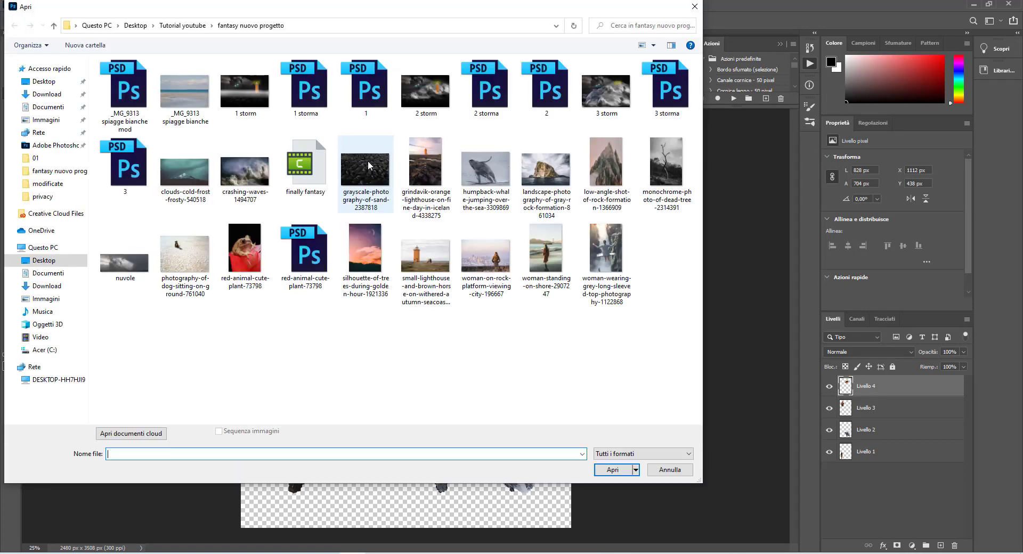
mouse_move(366, 170)
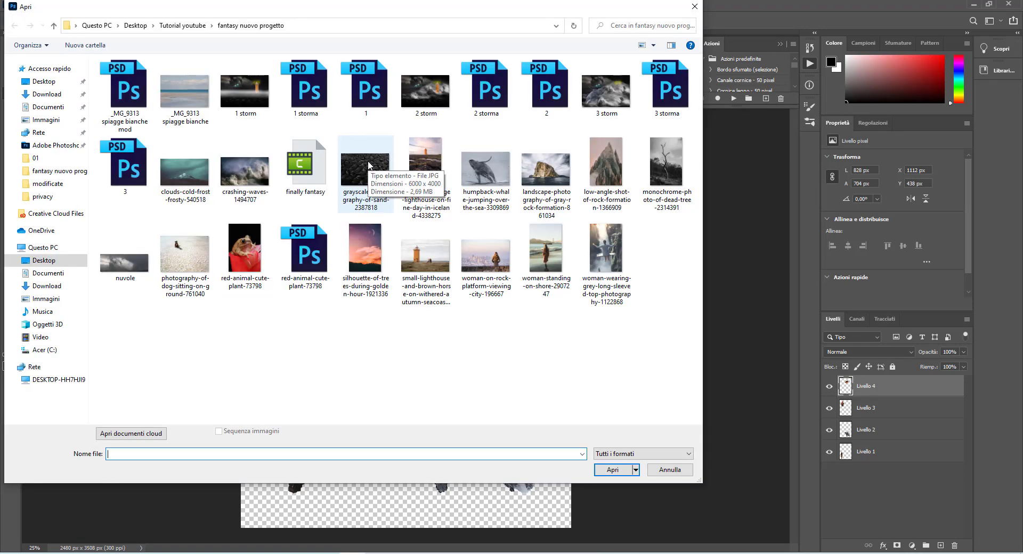
click(185, 253)
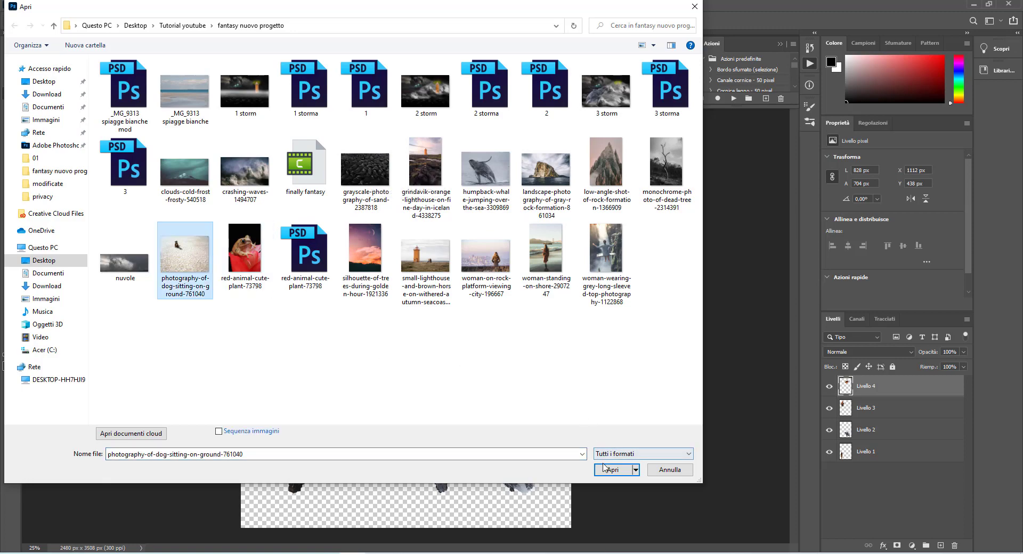
click(605, 468)
key(ctrl+shift+Tab)
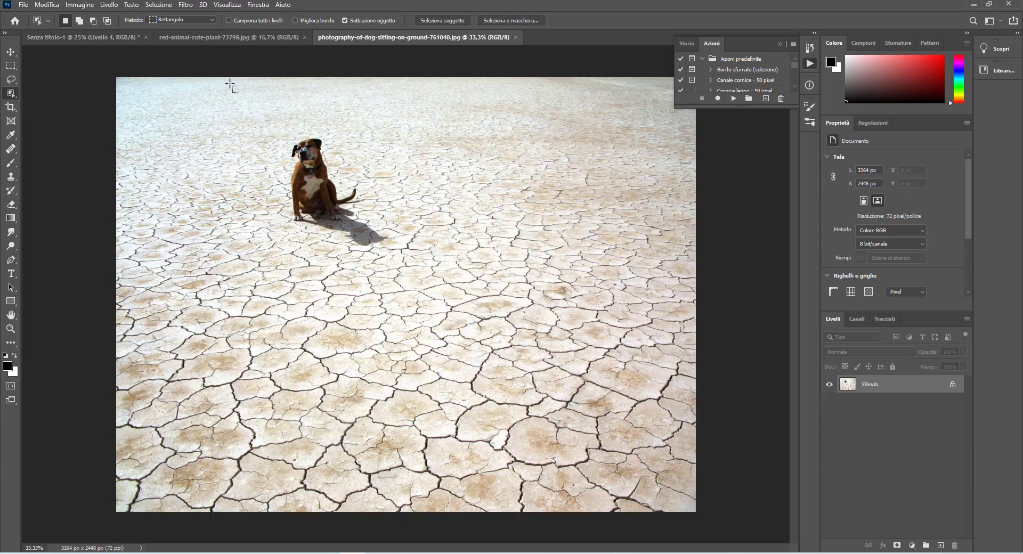
- Select and copy the dog, close the frog photo, and return to the untitled canvas
drag(268, 125, 379, 244)
click(55, 8)
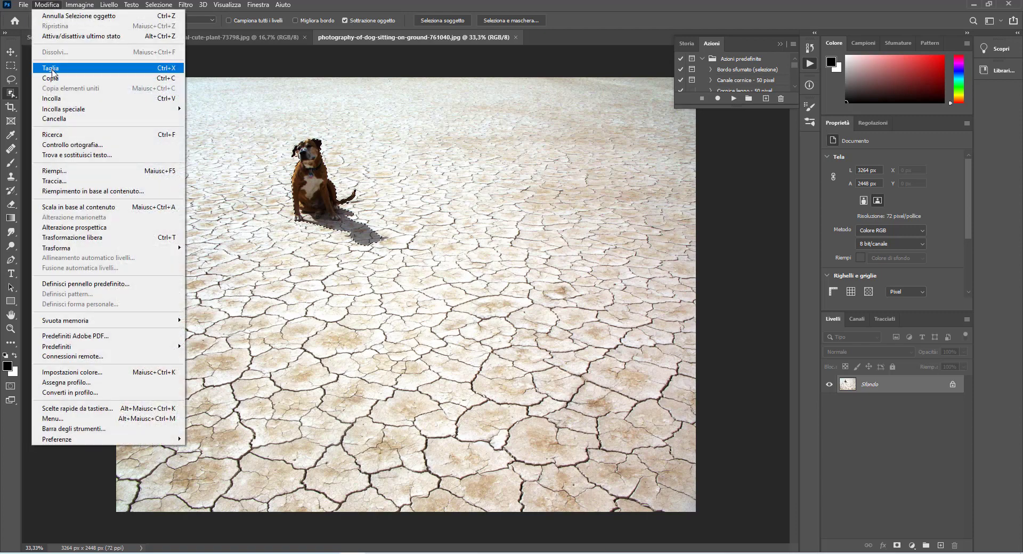
click(58, 79)
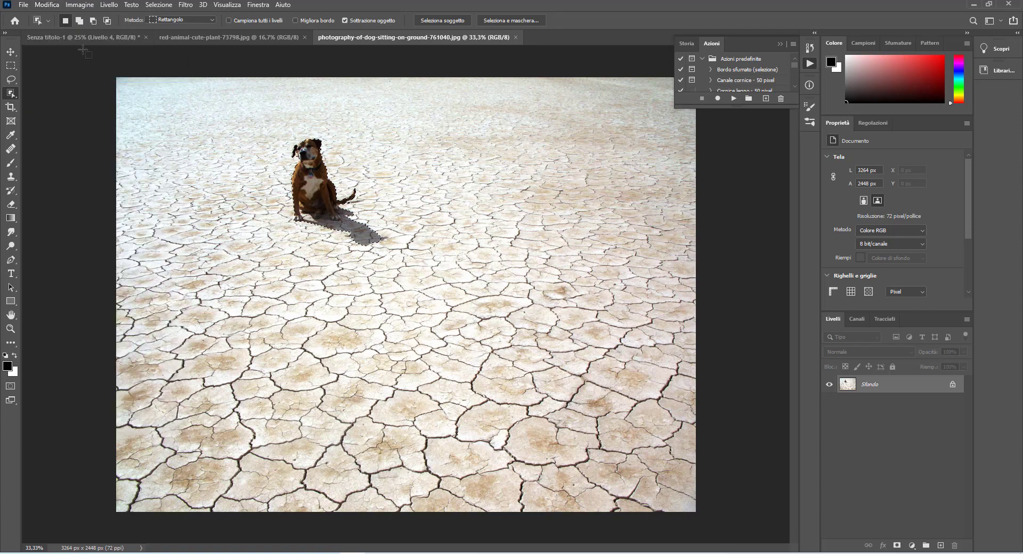
click(179, 37)
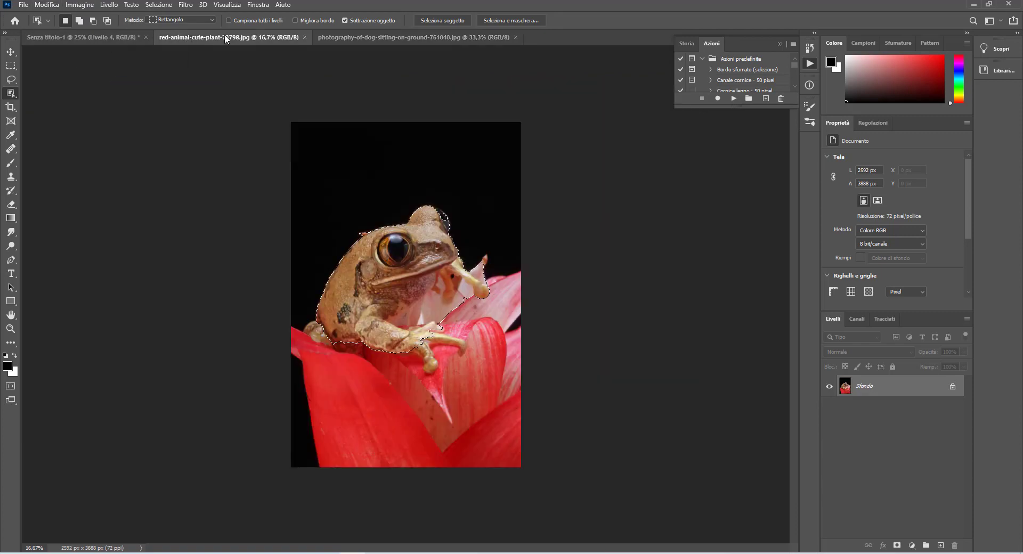
click(305, 38)
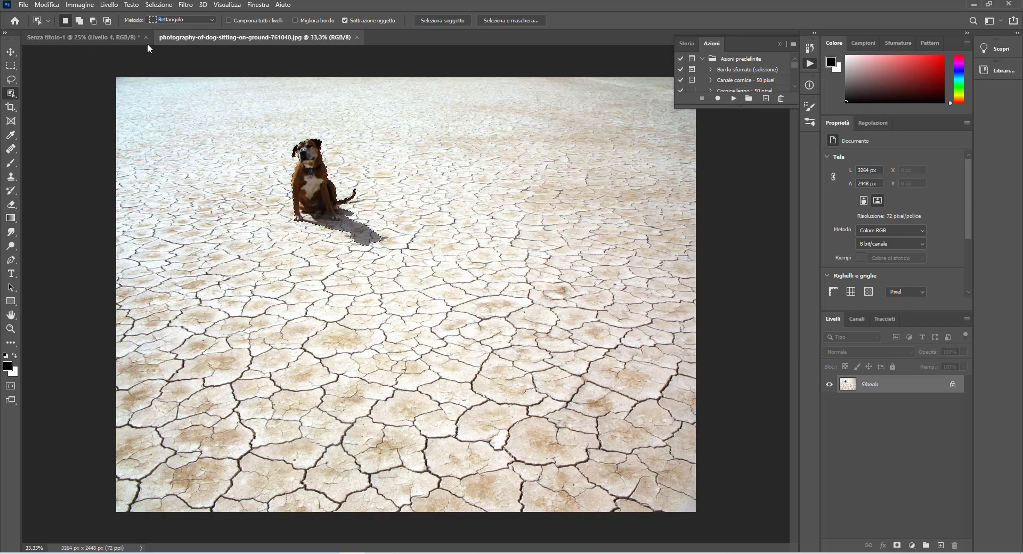
click(132, 37)
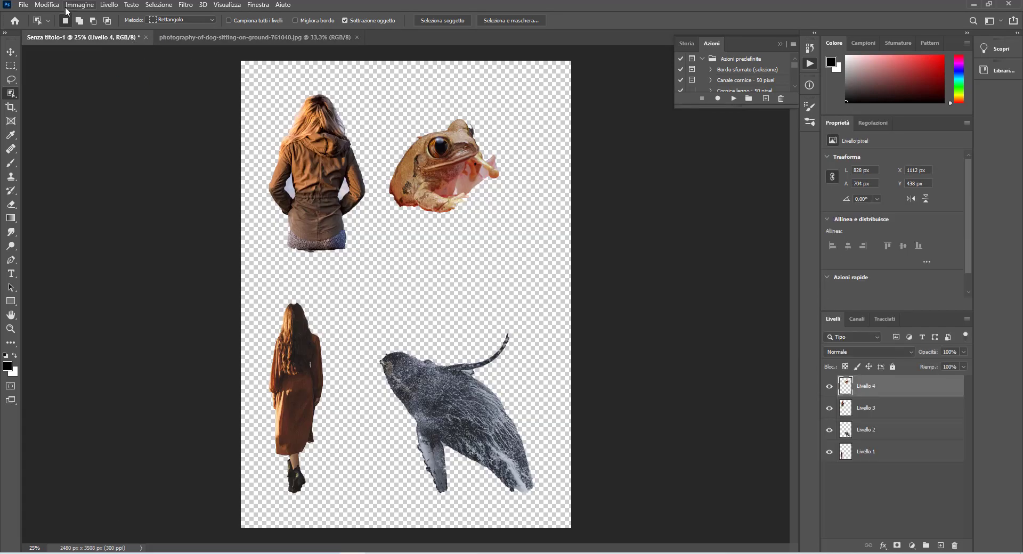
- Paste the dog as a new layer, enlarge it to about 195%, and move it right and down
click(47, 5)
click(86, 105)
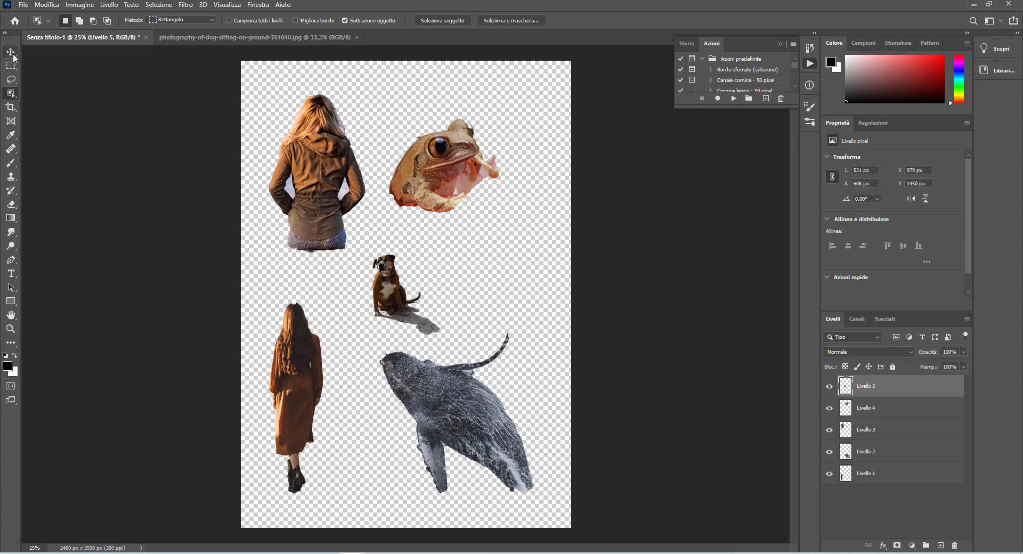
click(12, 53)
click(47, 5)
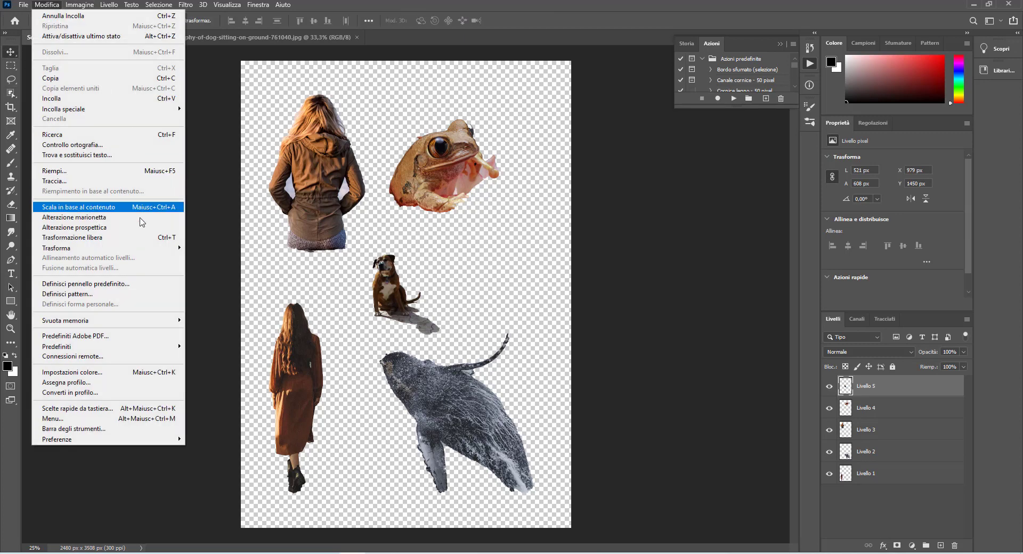
mouse_move(96, 248)
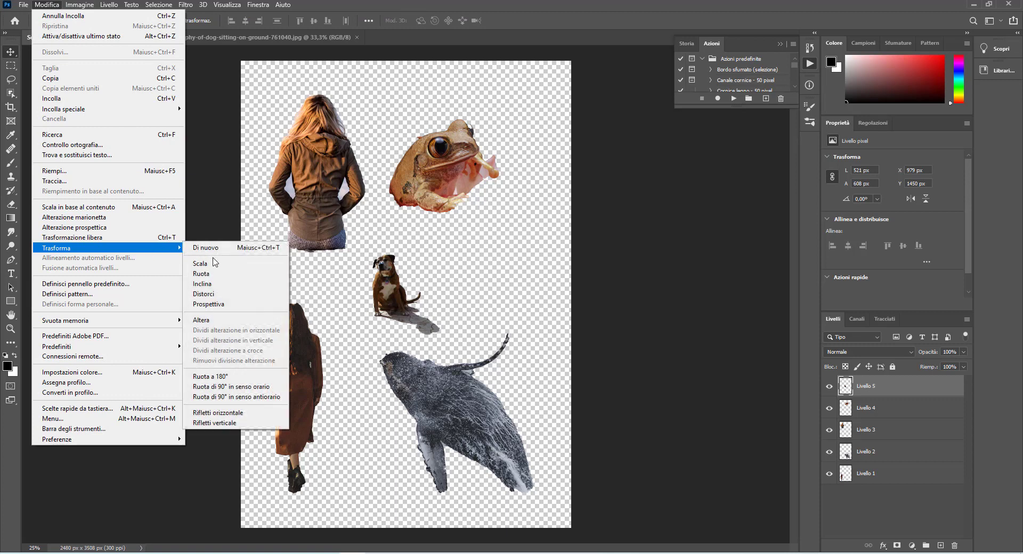
click(224, 259)
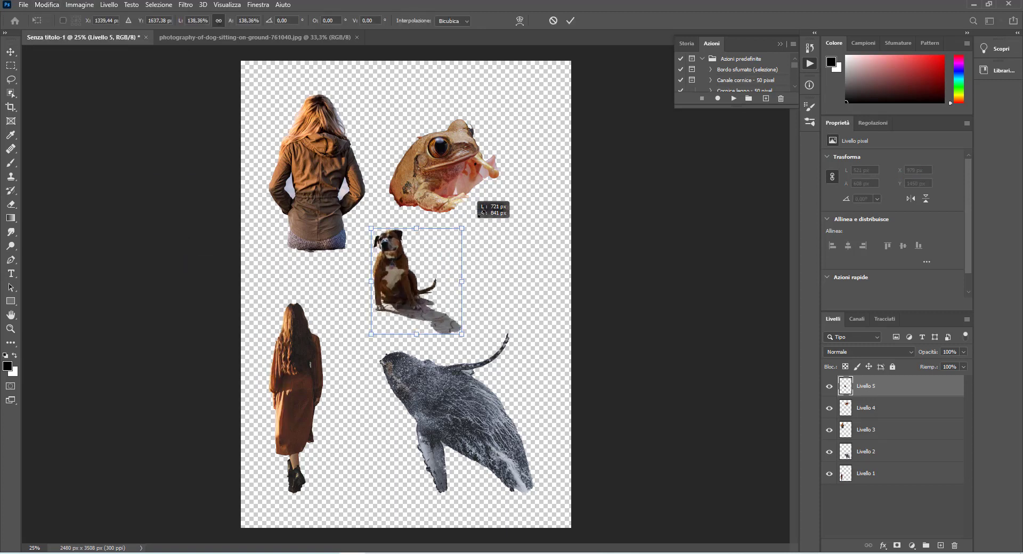
drag(442, 250, 507, 176)
mouse_move(411, 240)
mouse_down()
mouse_move(493, 264)
mouse_move(459, 261)
mouse_move(447, 290)
mouse_up()
- Apply the dog's scaling, move the whale layer left and down, and nudge the dog slightly lower
key(Return)
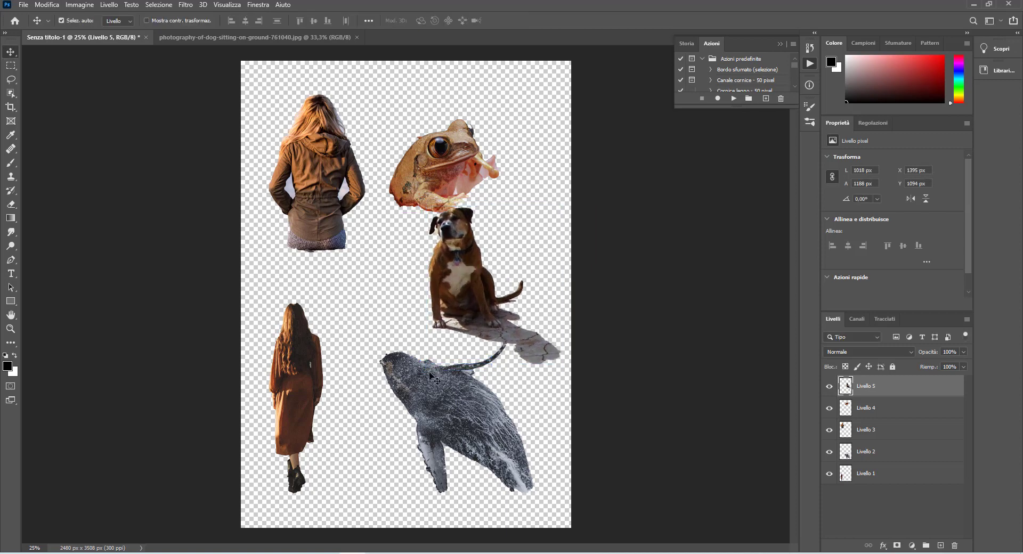
click(431, 384)
right_click(430, 385)
click(431, 384)
drag(430, 385, 391, 409)
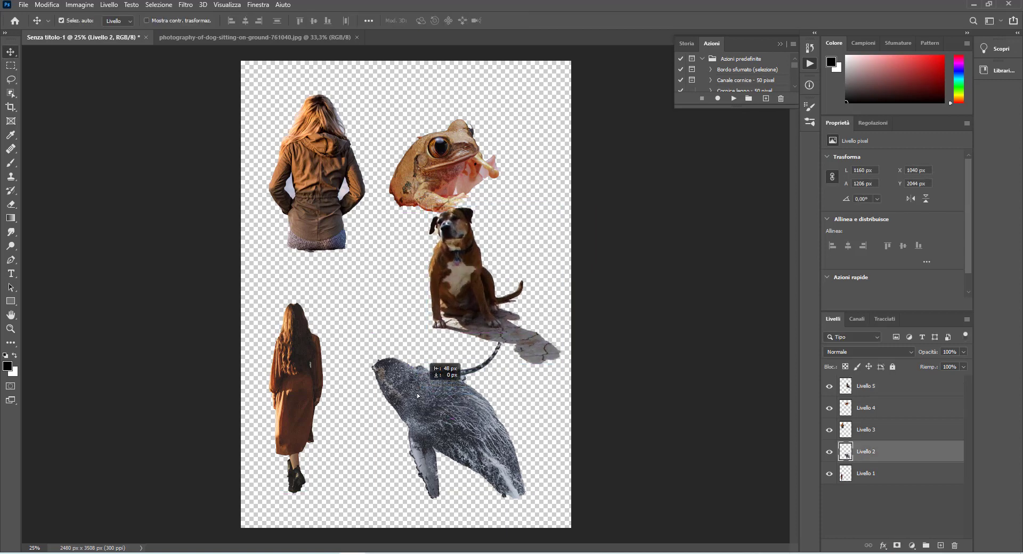
click(456, 284)
drag(456, 284, 455, 300)
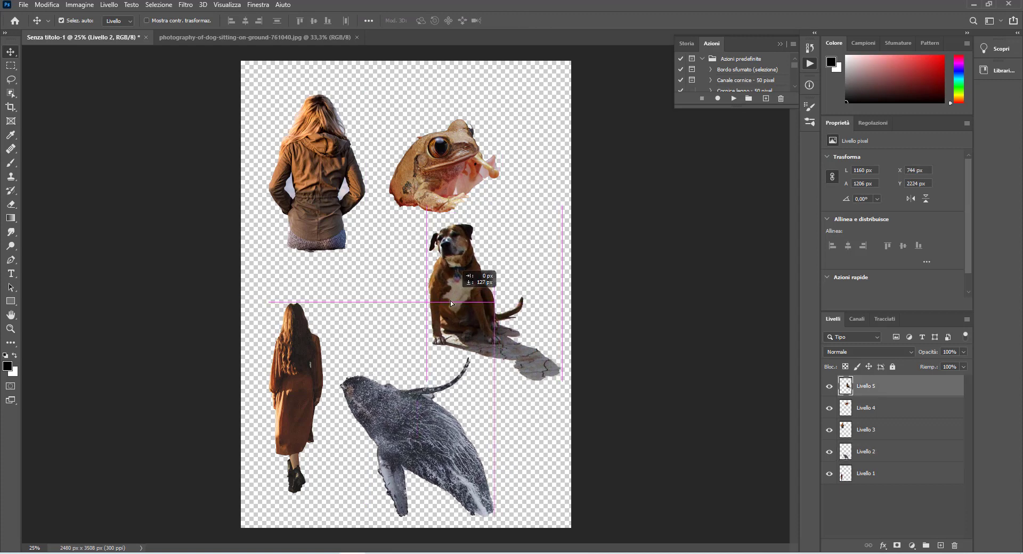